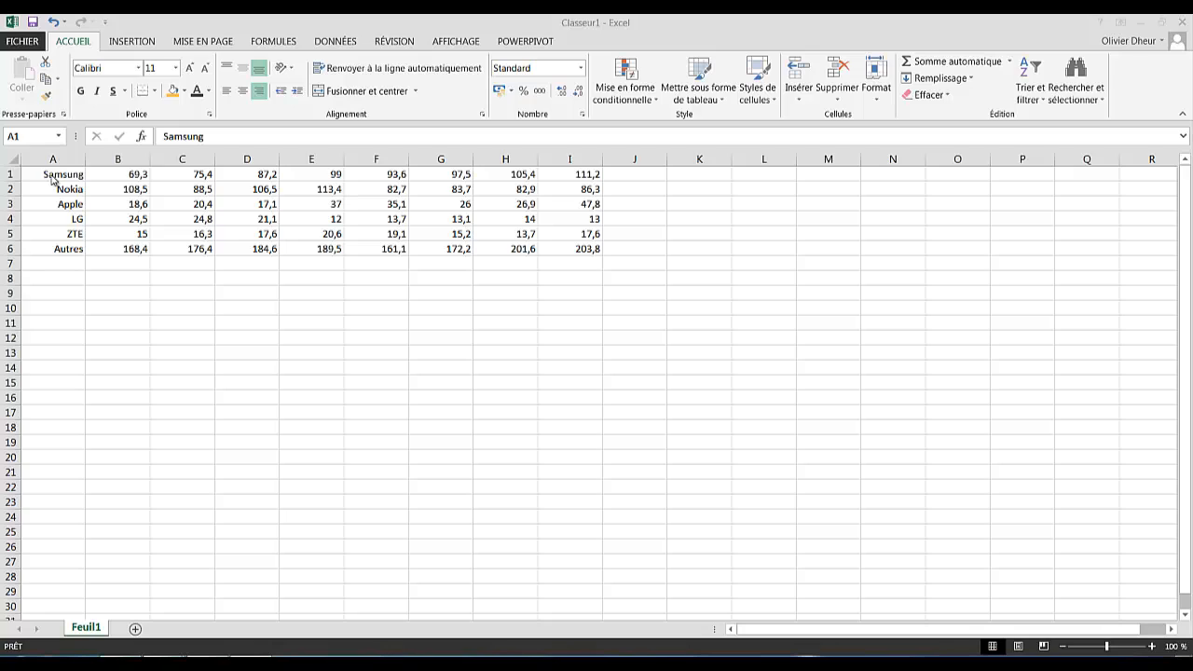
# Step: Move the phone sales data block from A1:I6 so that it starts at cell A10
pyautogui.click(52, 176)
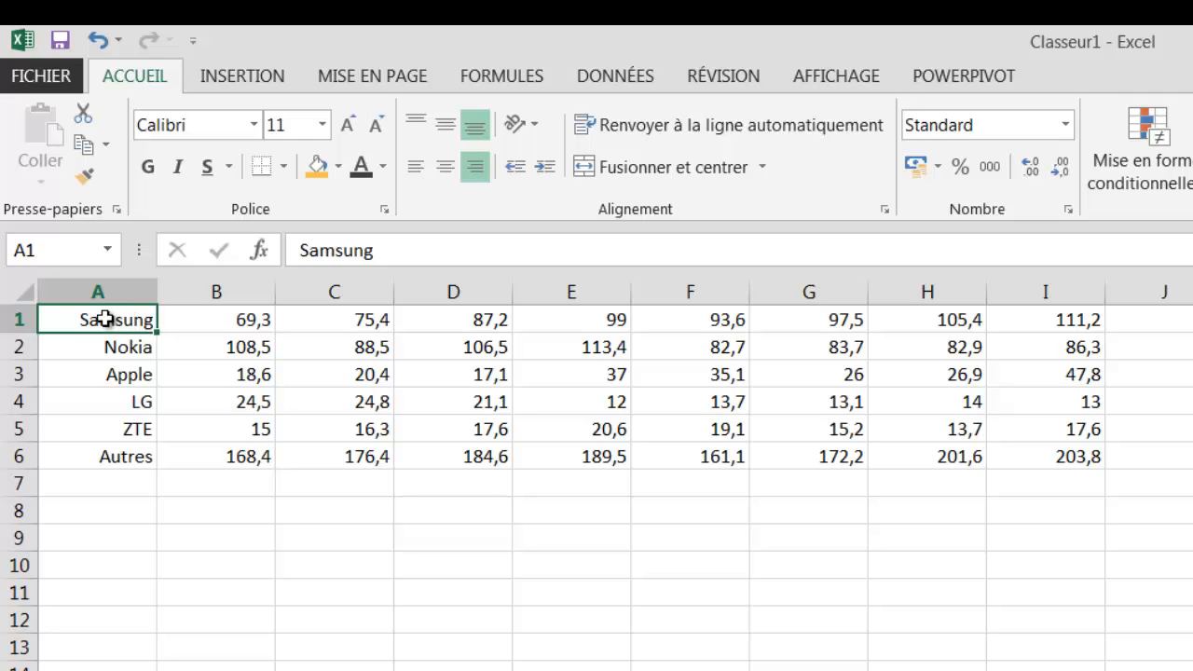
pyautogui.moveTo(105, 319)
pyautogui.mouseDown()
pyautogui.moveTo(232, 426)
pyautogui.moveTo(341, 458)
pyautogui.moveTo(1074, 460)
pyautogui.mouseUp()
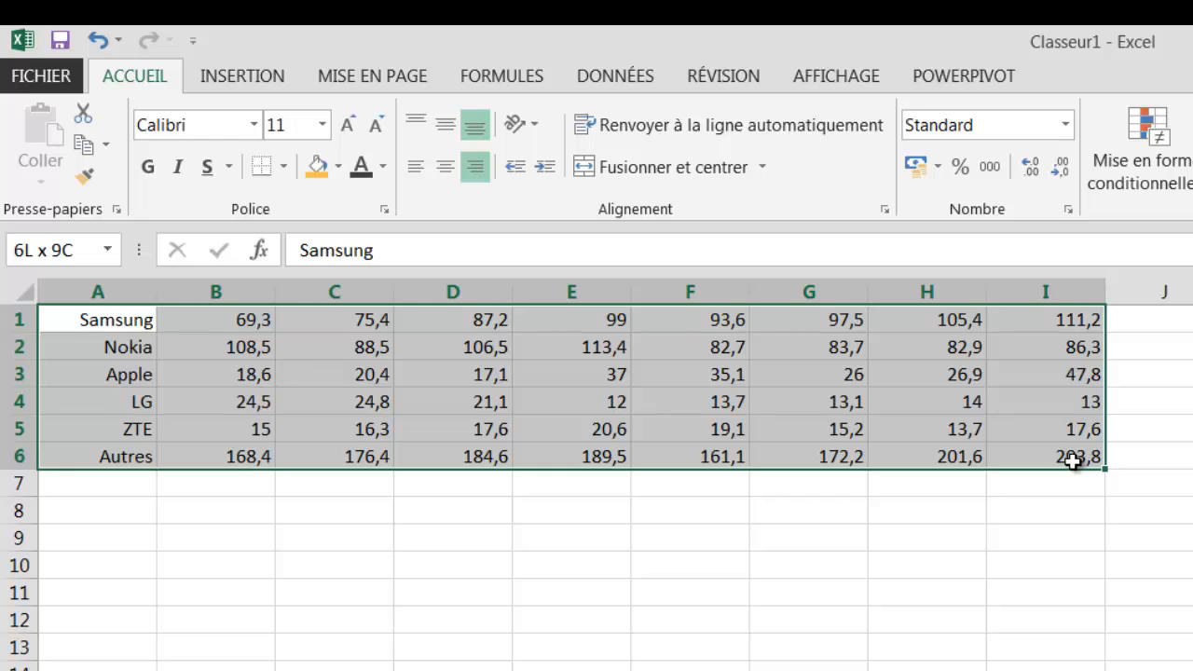
pyautogui.moveTo(1073, 460); pyautogui.dragTo(1073, 460)
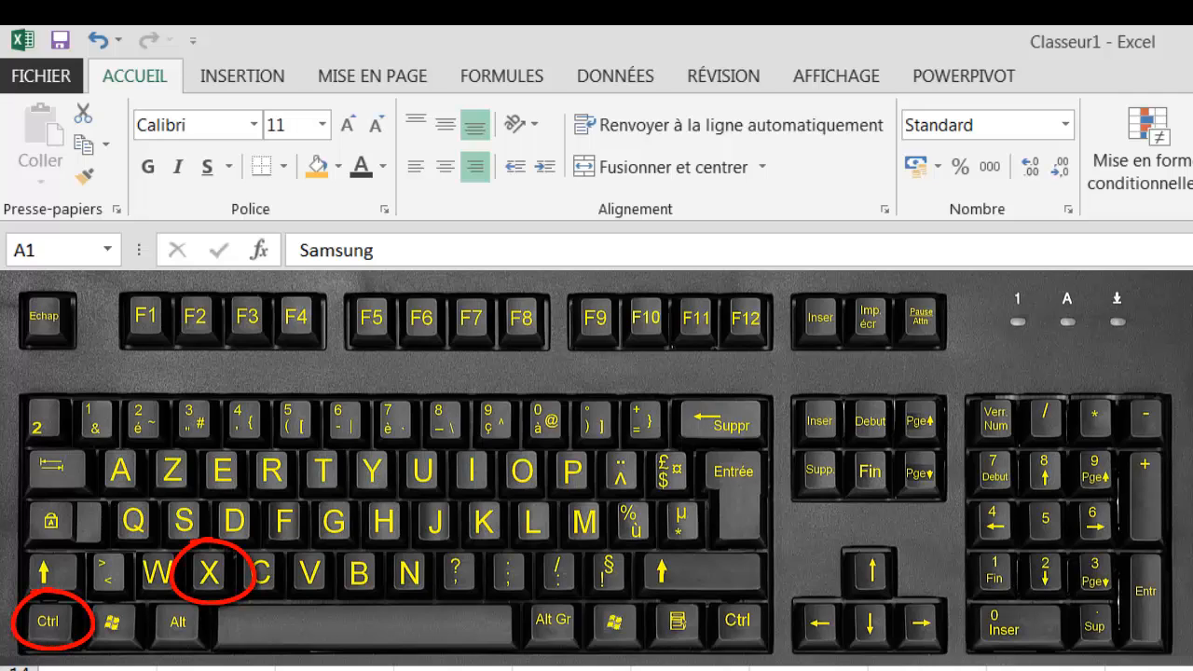
pyautogui.hotkey('ctrl', 'x')
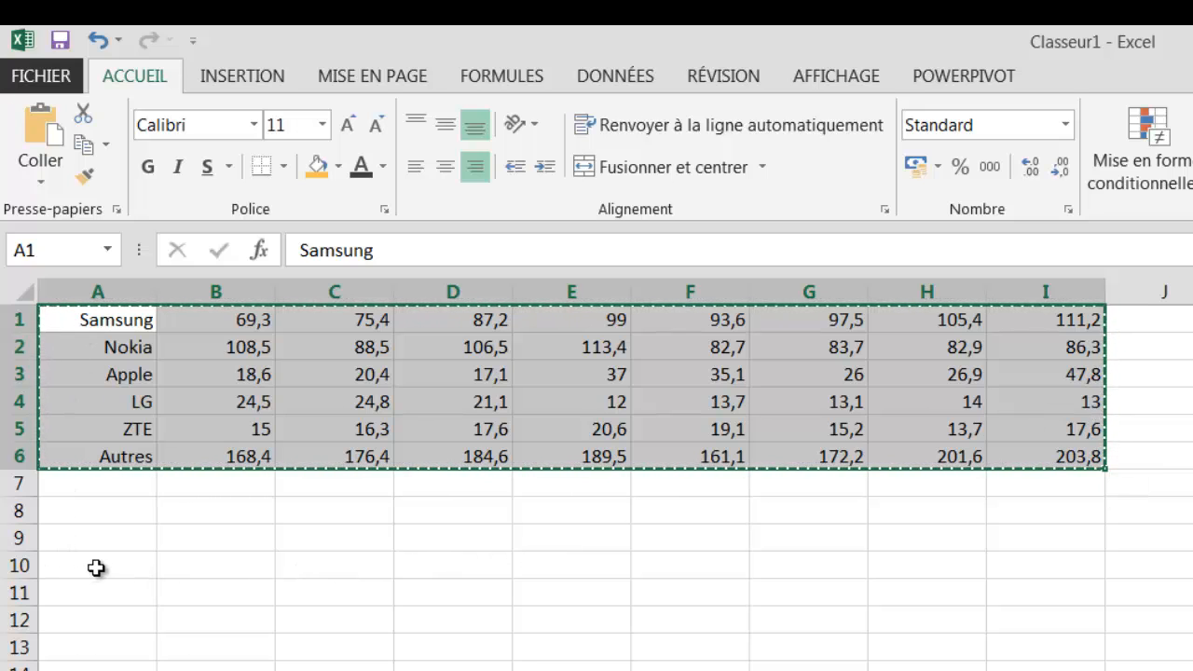
pyautogui.click(96, 567)
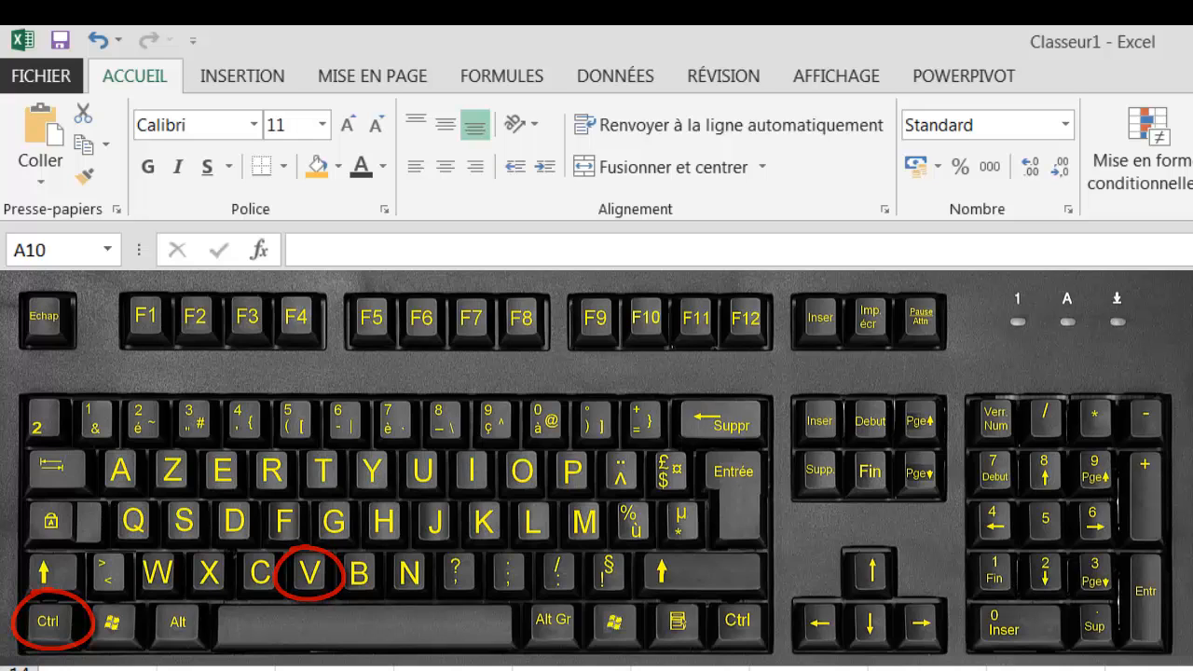
pyautogui.hotkey('ctrl', 'v')
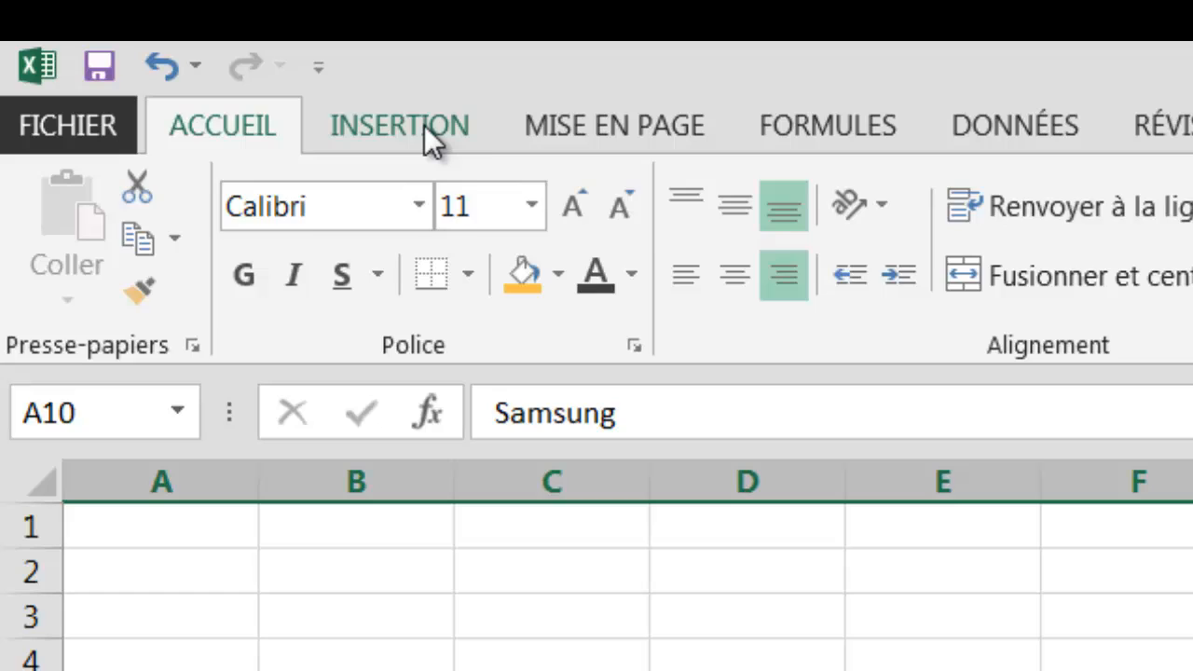
# Step: Draw a wide rounded rectangle above the data, spanning columns A to H and rows 2 to 5
pyautogui.click(424, 126)
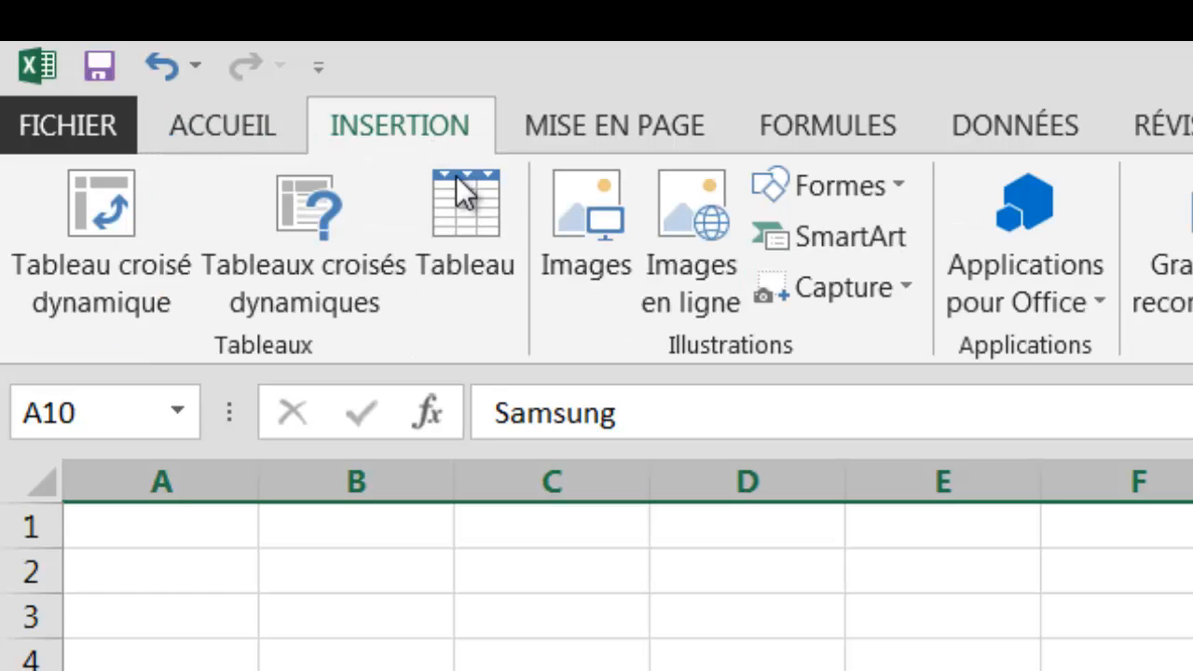
pyautogui.click(898, 185)
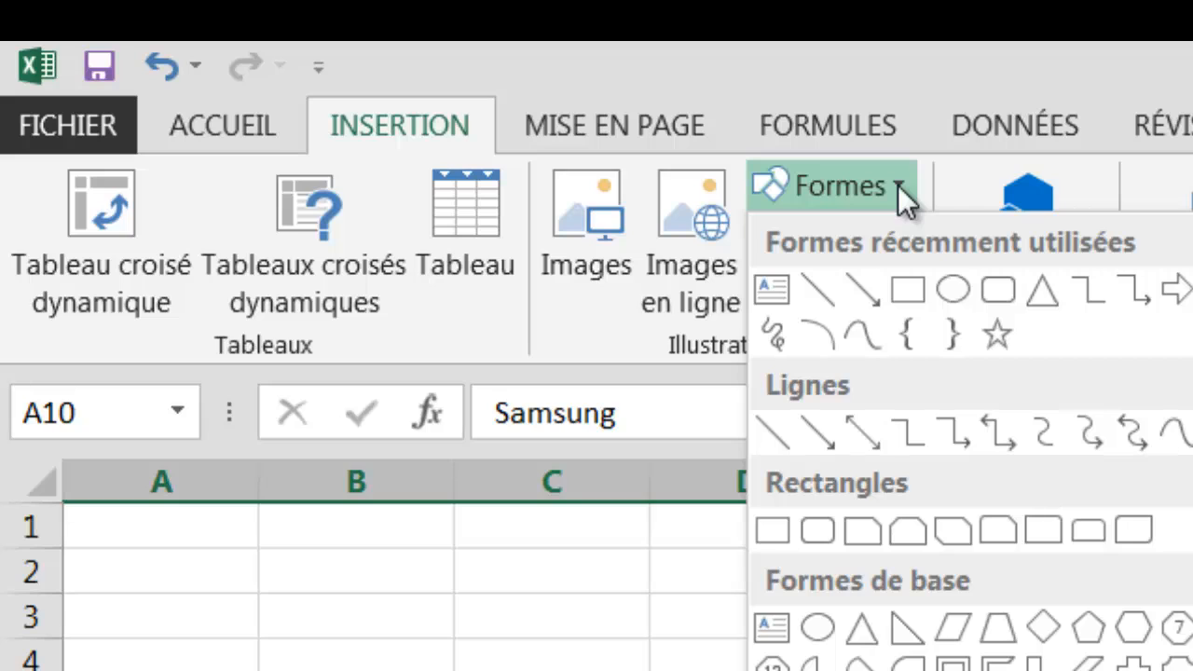
pyautogui.click(998, 293)
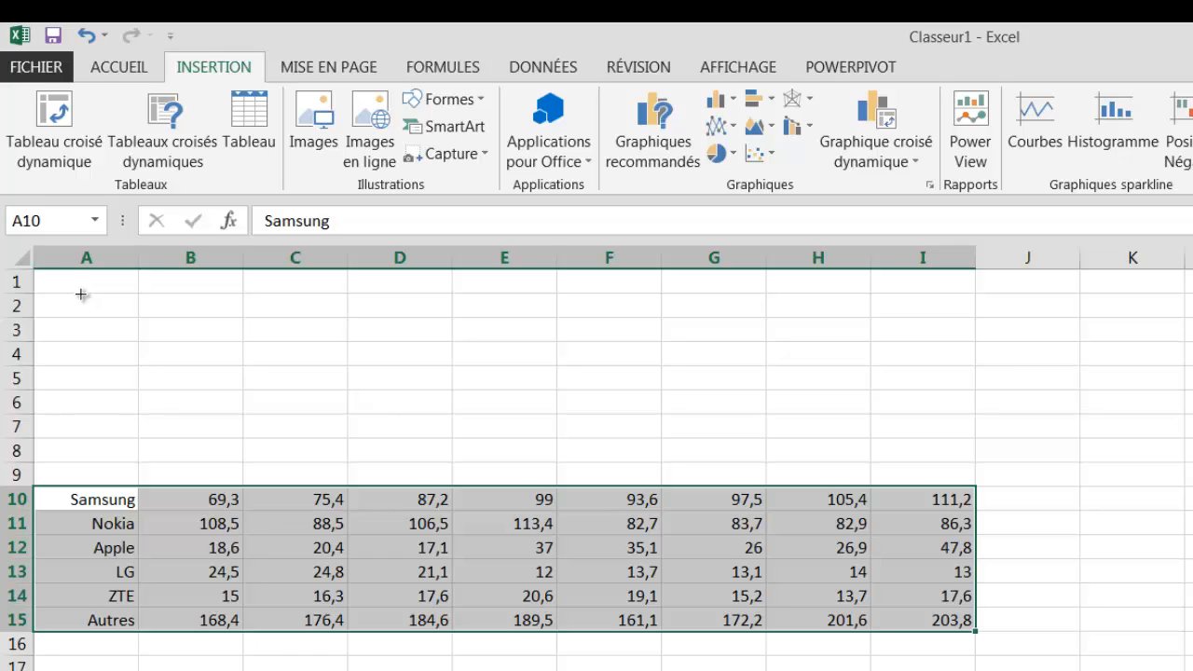
pyautogui.moveTo(81, 293); pyautogui.dragTo(870, 375)
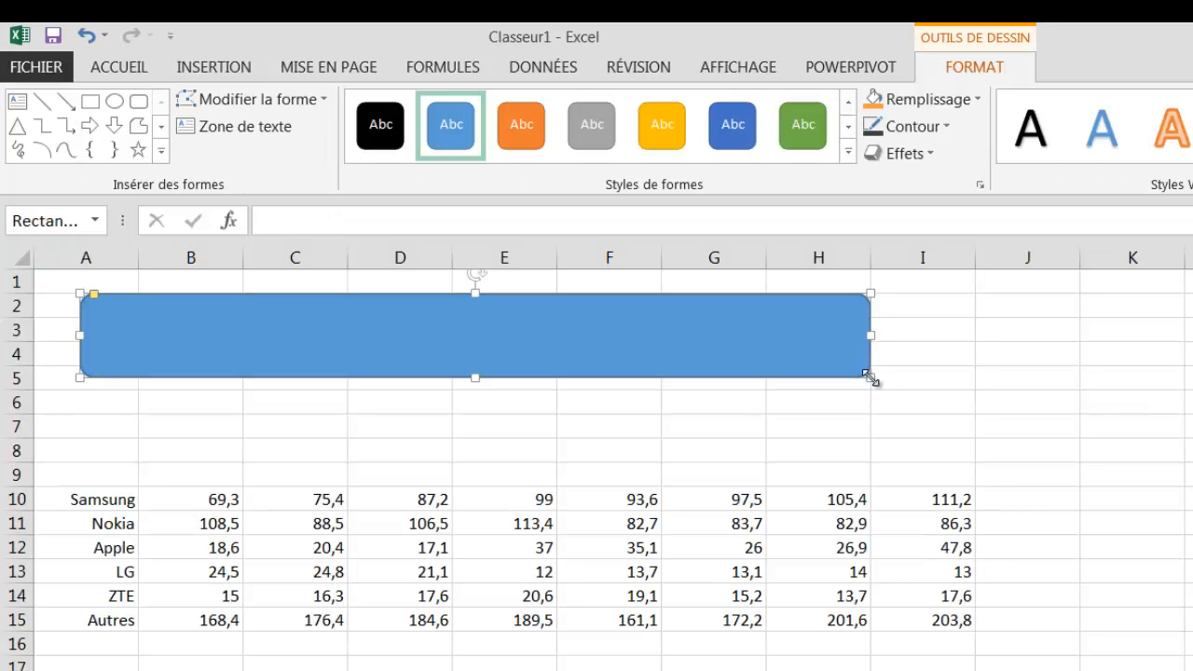
# Step: Add the text "MARCHE MONDIAL DES TELEPHONES MOBILES" inside the rounded rectangle
pyautogui.rightClick(541, 338)
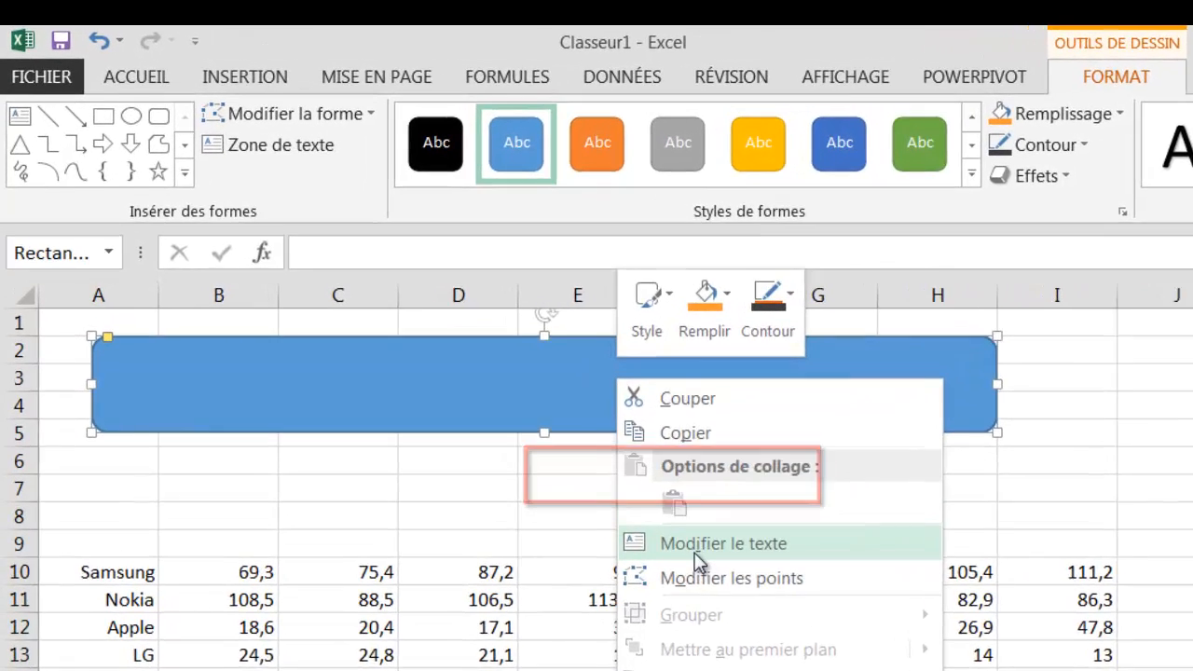
pyautogui.click(601, 477)
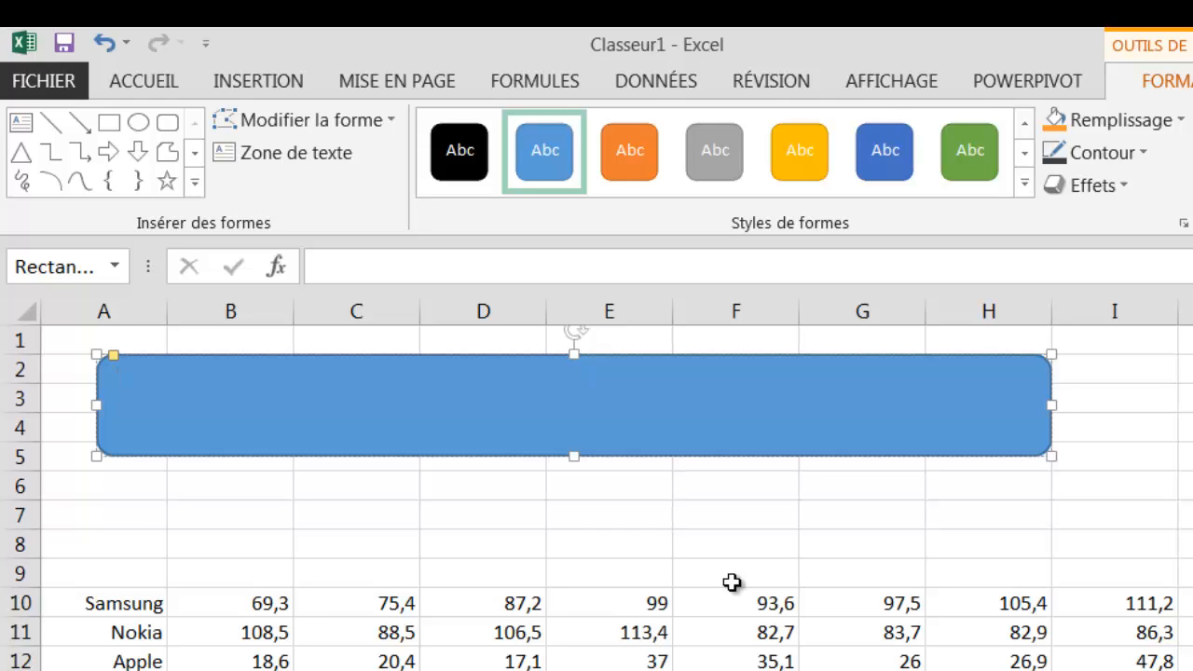
pyautogui.write('MARCHE')
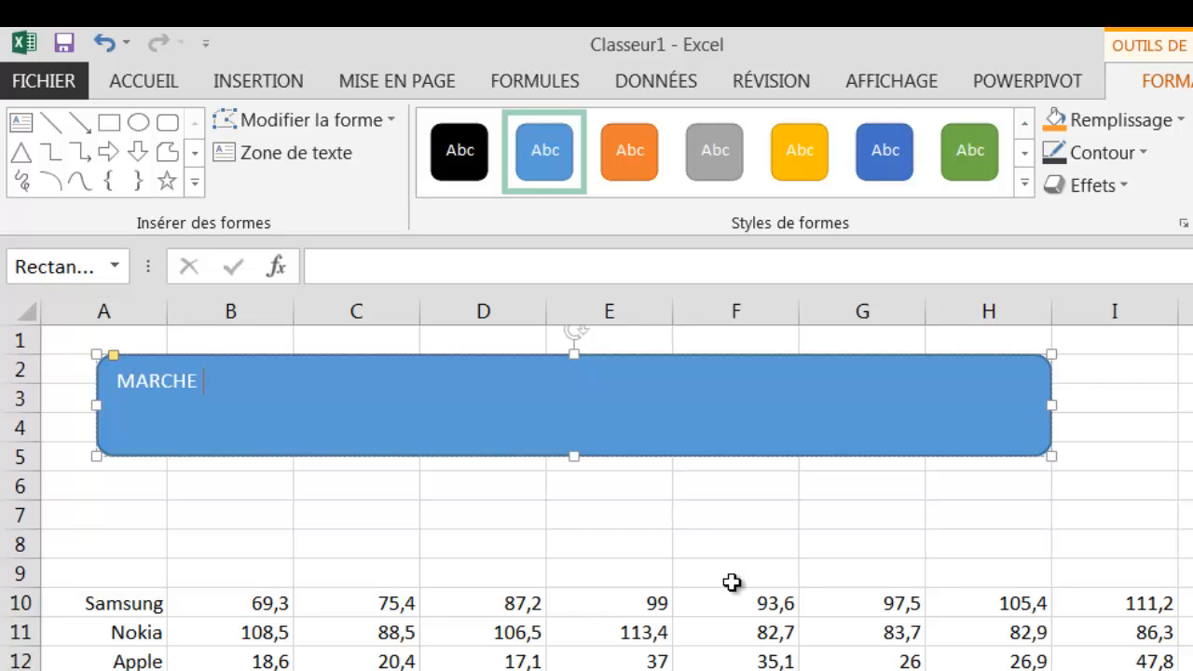
pyautogui.write(' MONDIA')
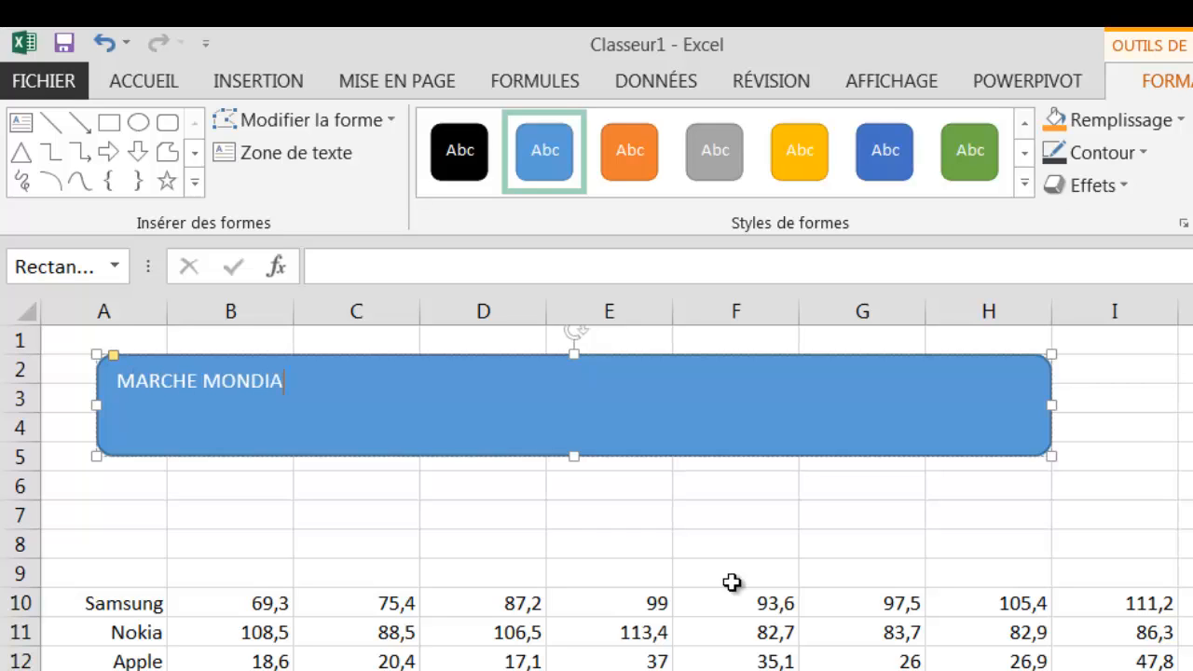
pyautogui.write('L DES TELEPHONE')
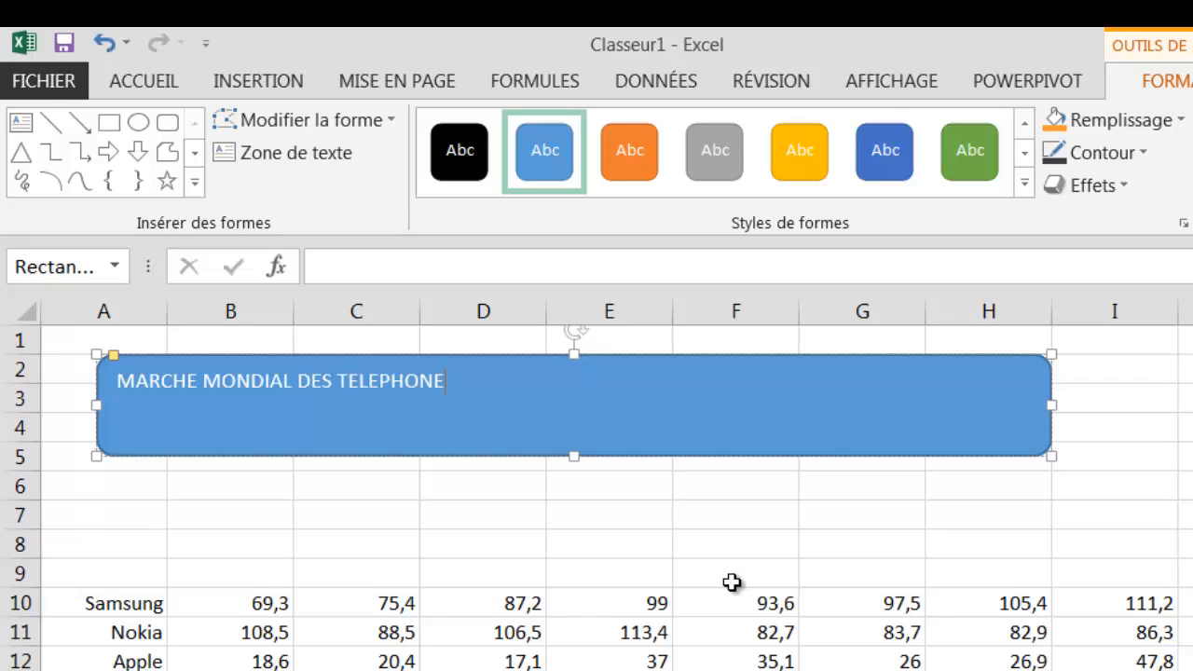
pyautogui.write('SMOBILES')
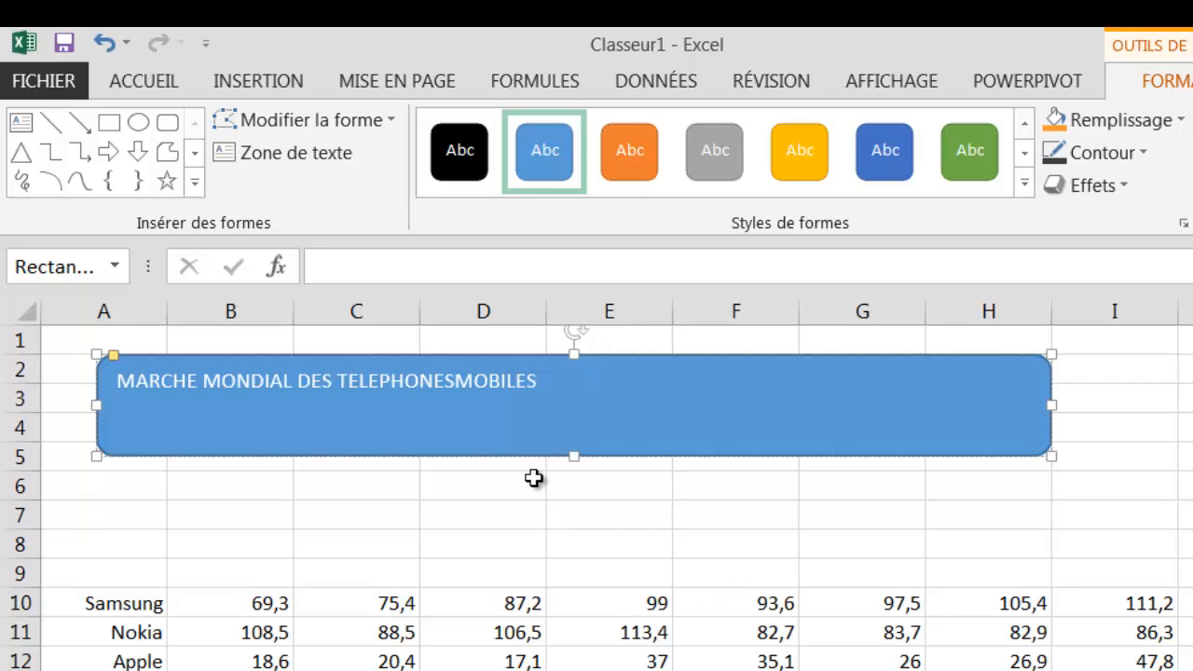
pyautogui.click(459, 383)
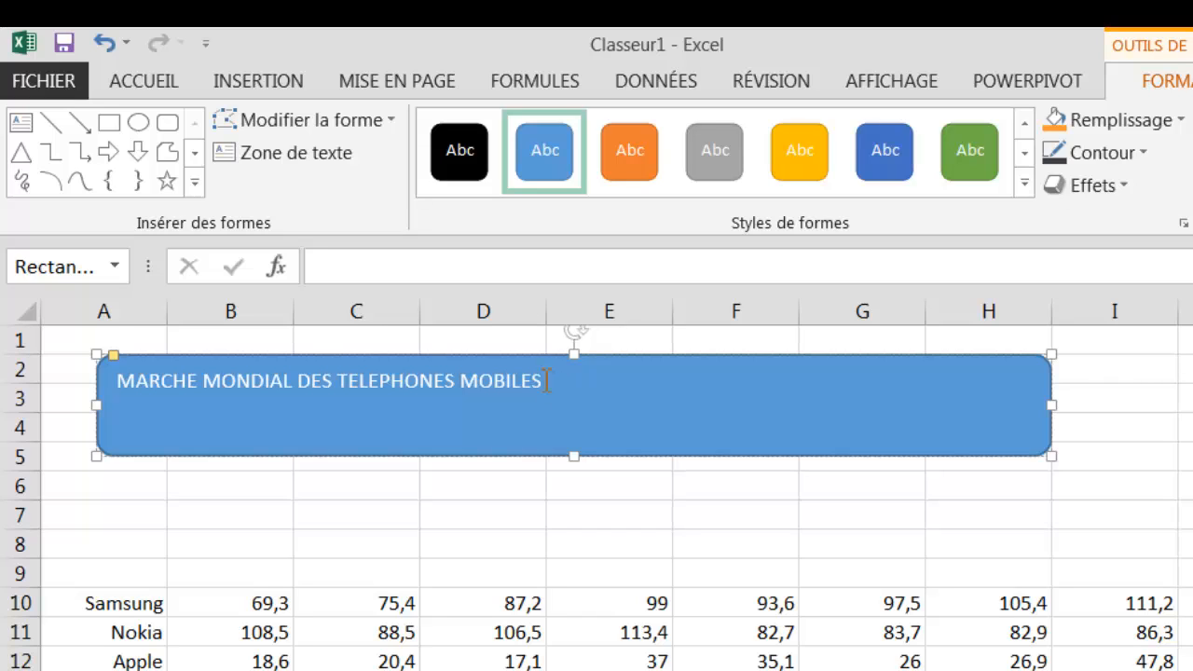
# Step: Set the font size of the whole banner title to 20
pyautogui.moveTo(546, 383); pyautogui.dragTo(117, 383)
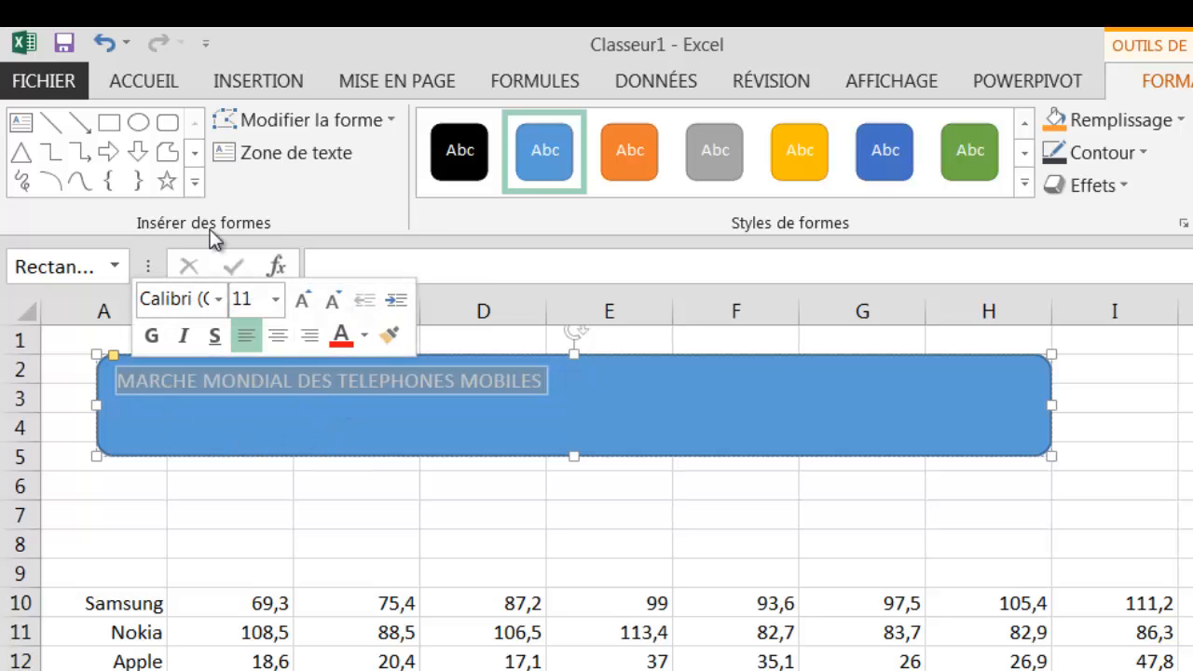
pyautogui.click(131, 83)
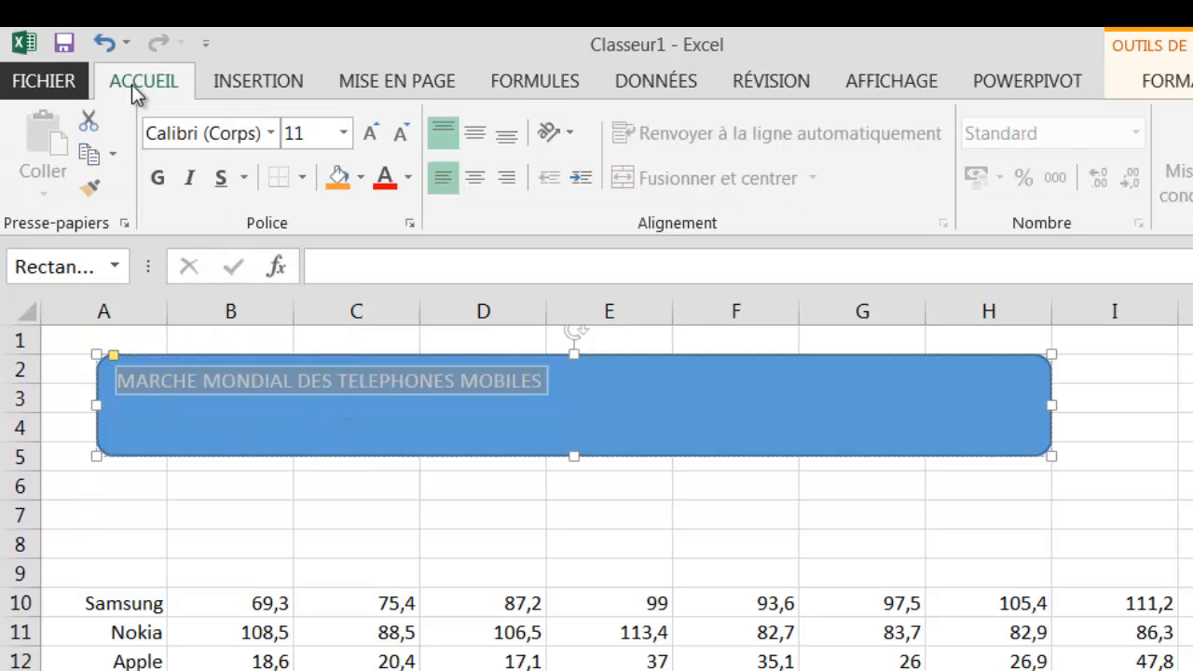
pyautogui.click(346, 140)
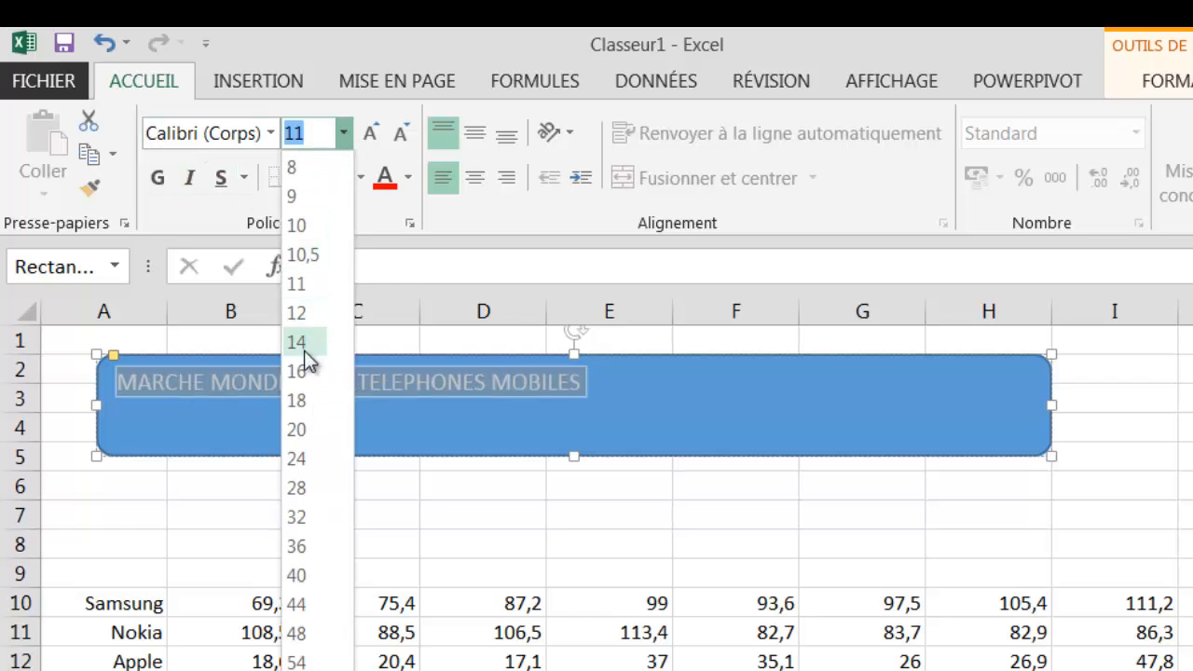
pyautogui.click(296, 430)
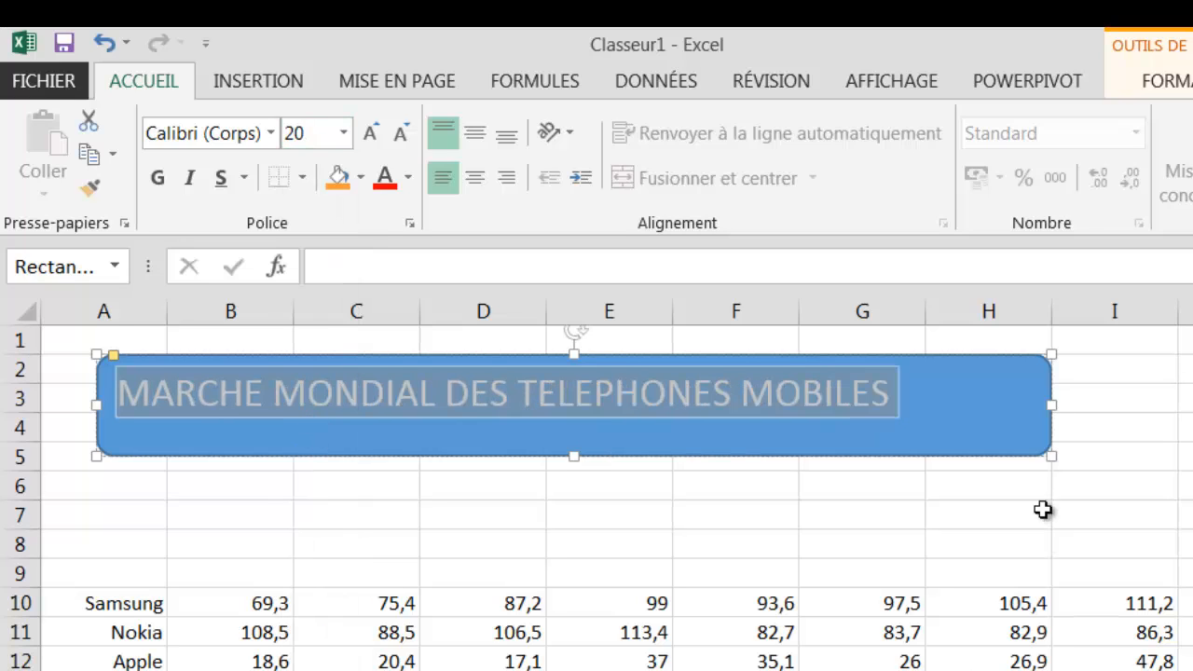
# Step: Narrow the title banner so it ends at column G, and centre its text vertically and horizontally
pyautogui.moveTo(1051, 405); pyautogui.dragTo(922, 406)
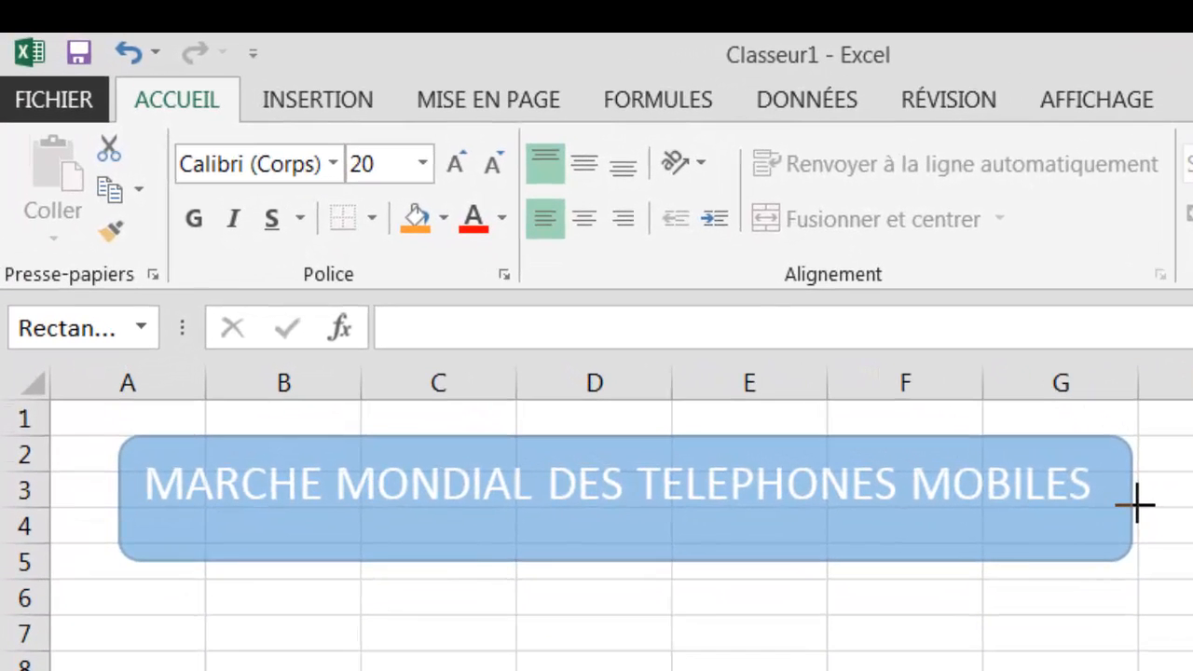
pyautogui.moveTo(1135, 503); pyautogui.dragTo(1130, 499)
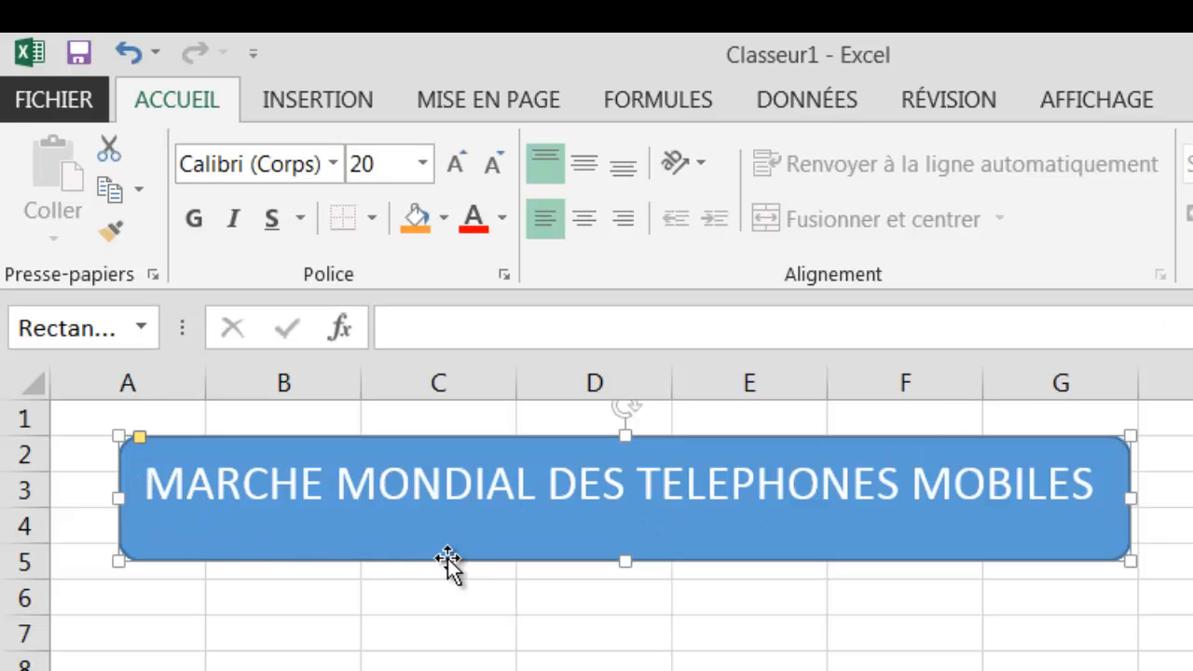
pyautogui.click(583, 168)
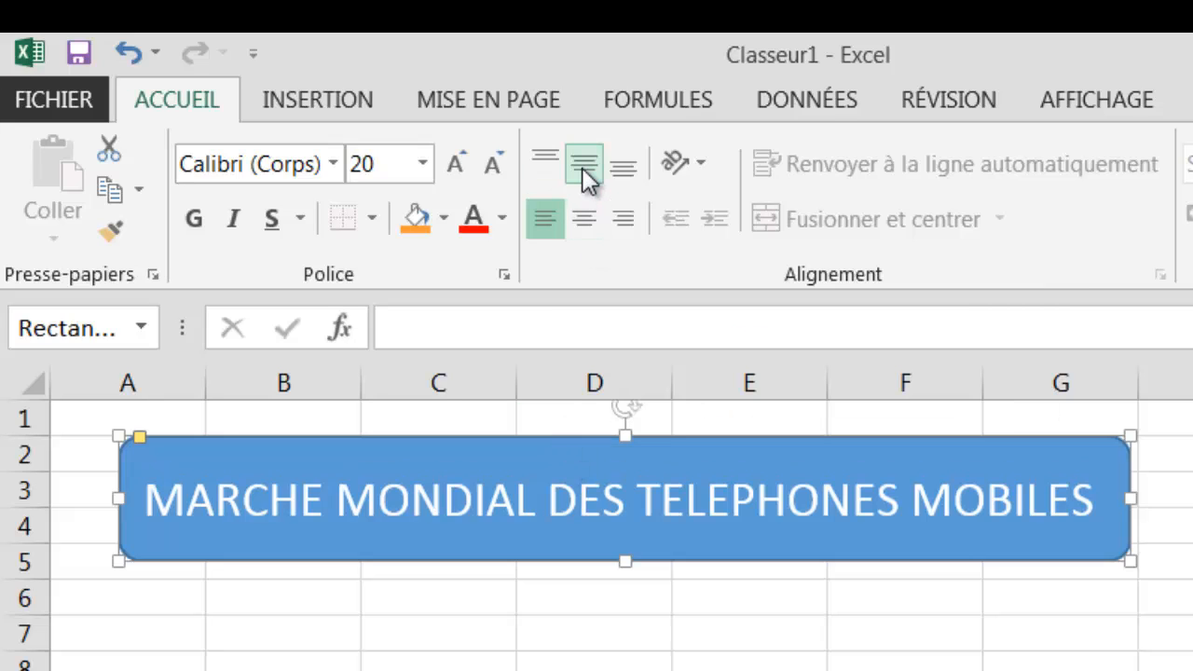
pyautogui.click(586, 233)
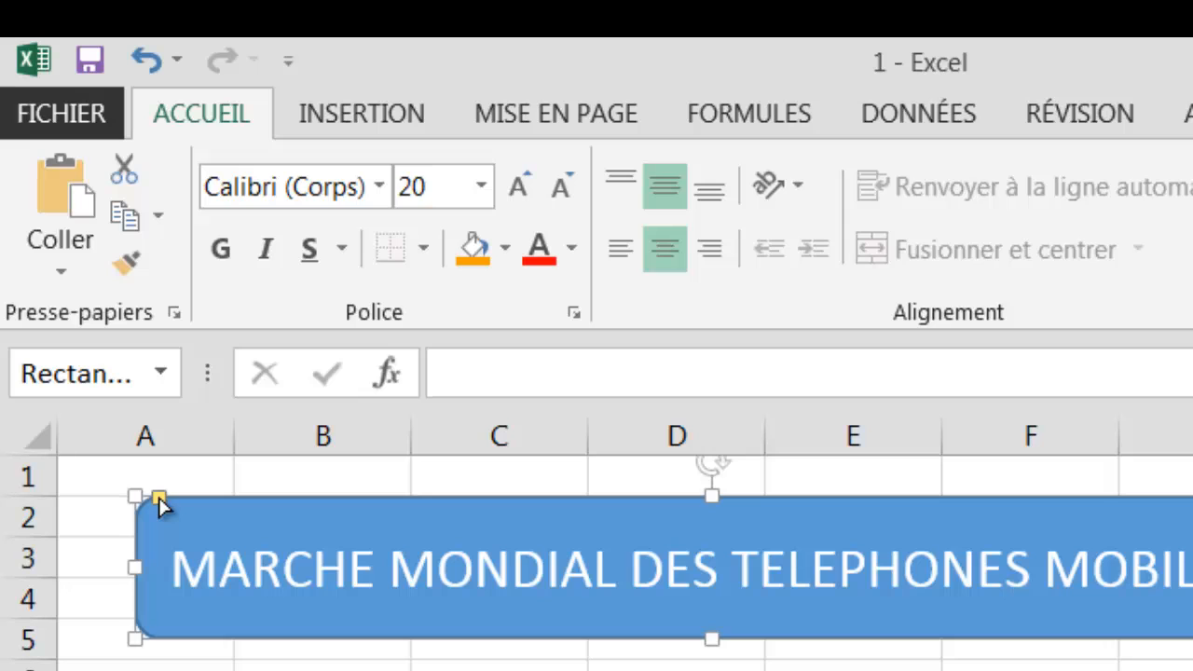
# Step: Adjust the corner rounding of the title banner and remove its outline
pyautogui.moveTo(160, 503)
pyautogui.mouseDown()
pyautogui.moveTo(183, 502)
pyautogui.moveTo(162, 498)
pyautogui.mouseUp()
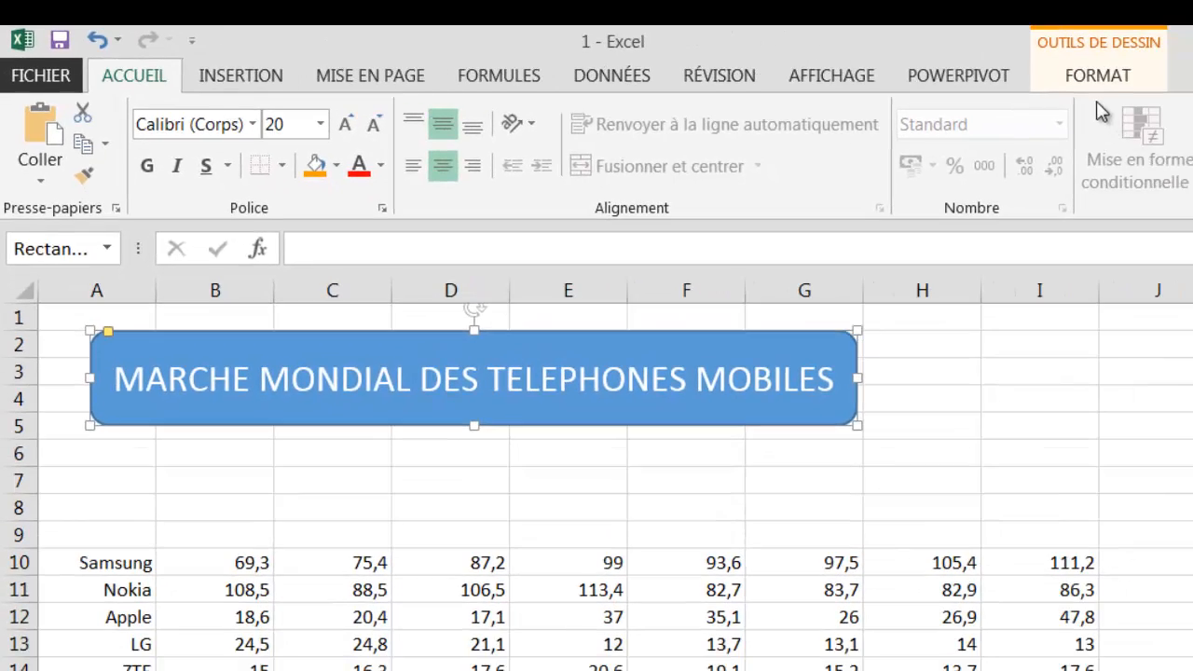
pyautogui.click(1097, 75)
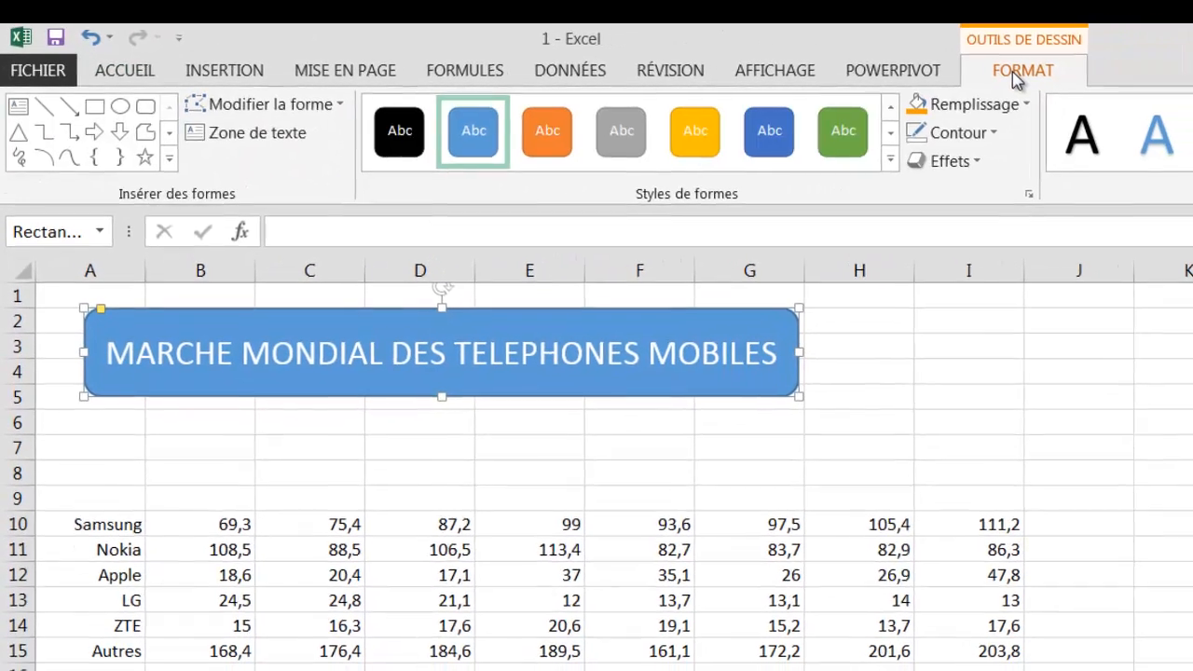
pyautogui.click(987, 132)
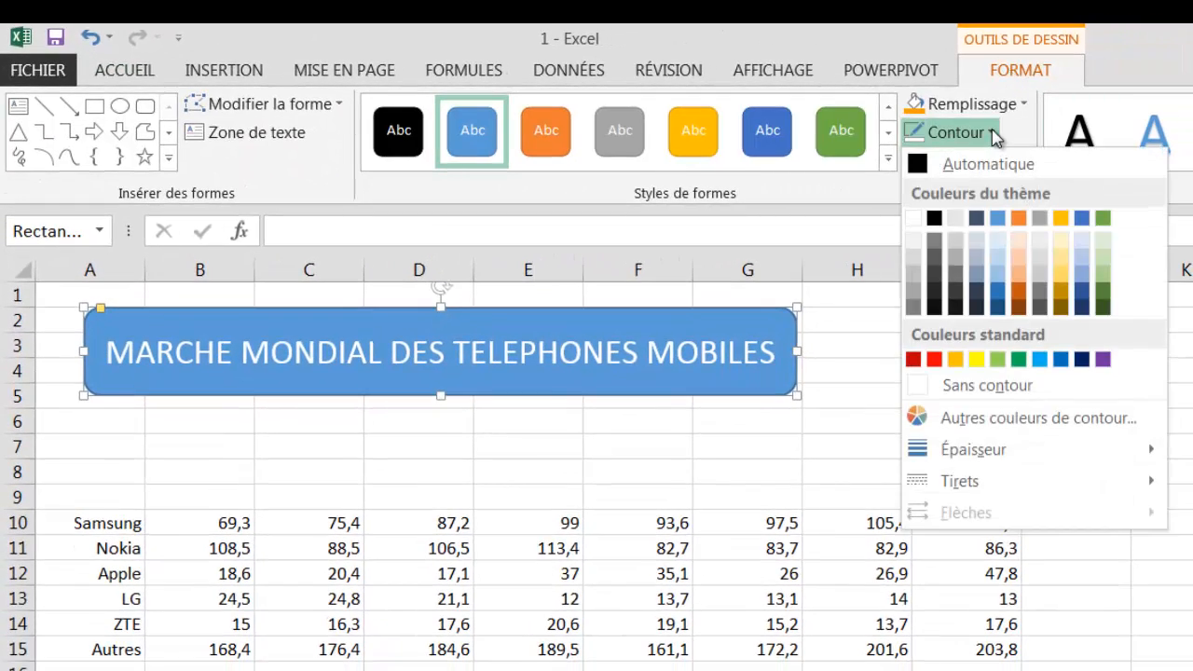
pyautogui.click(921, 386)
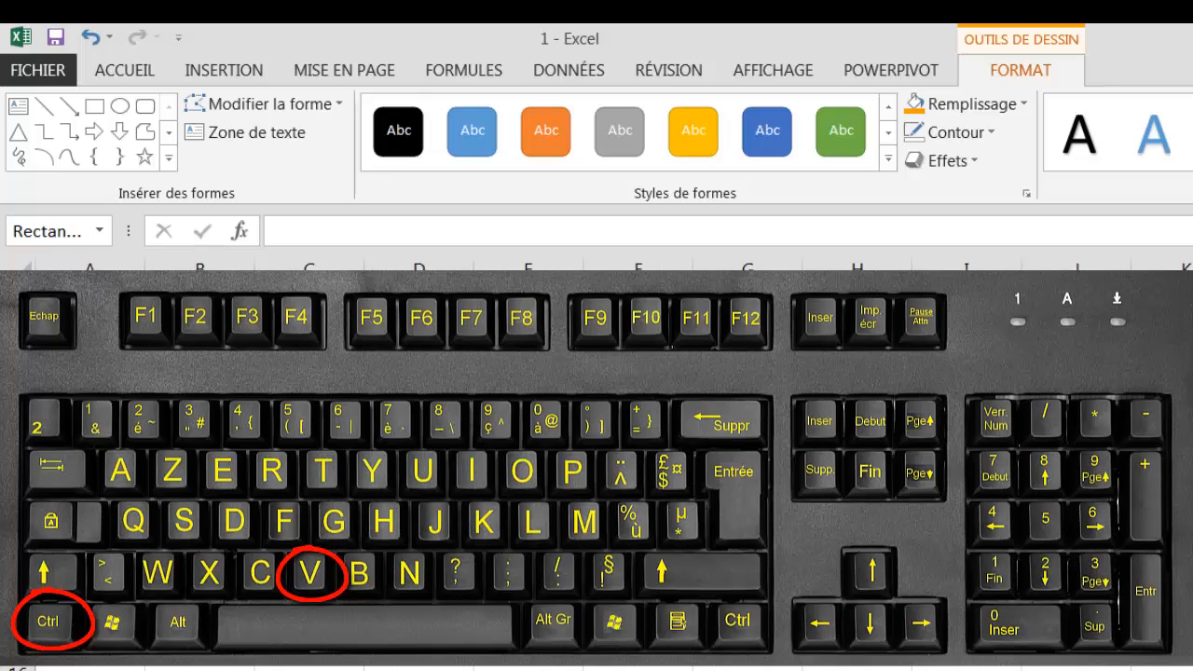
# Step: Duplicate the title banner and place the copy flush against the original's right edge, aligned in rows 2 to 5
pyautogui.hotkey('ctrl', 'v')
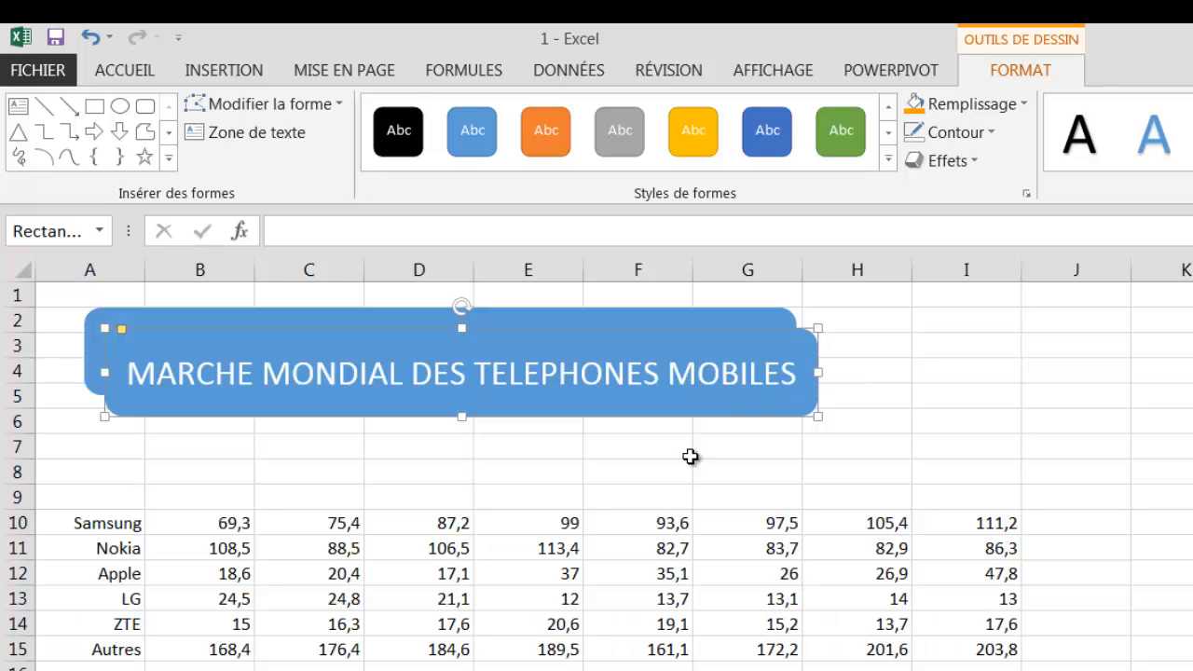
pyautogui.moveTo(638, 417); pyautogui.dragTo(1002, 434)
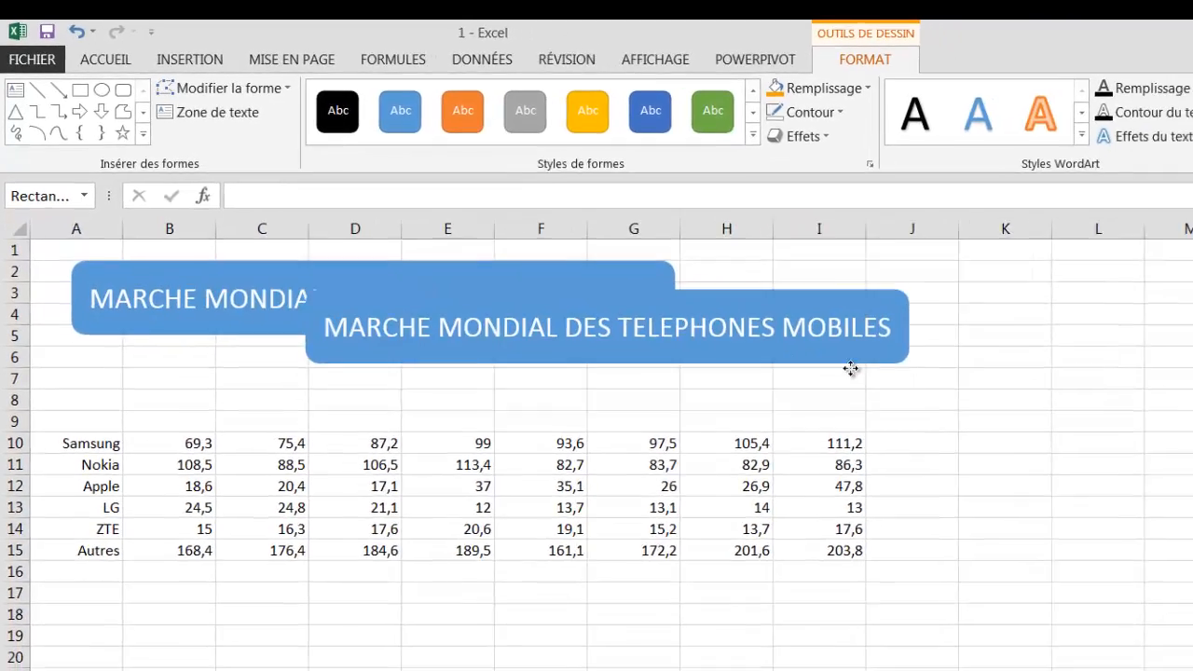
pyautogui.moveTo(851, 368); pyautogui.dragTo(1124, 336)
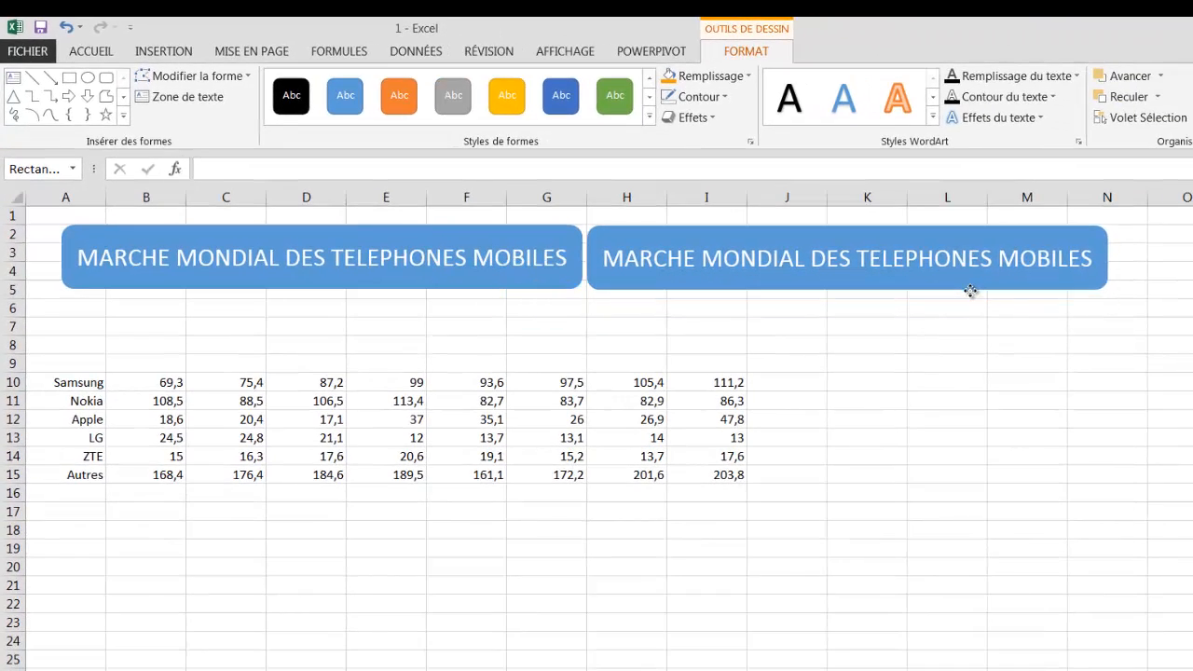
pyautogui.moveTo(970, 290); pyautogui.dragTo(962, 290)
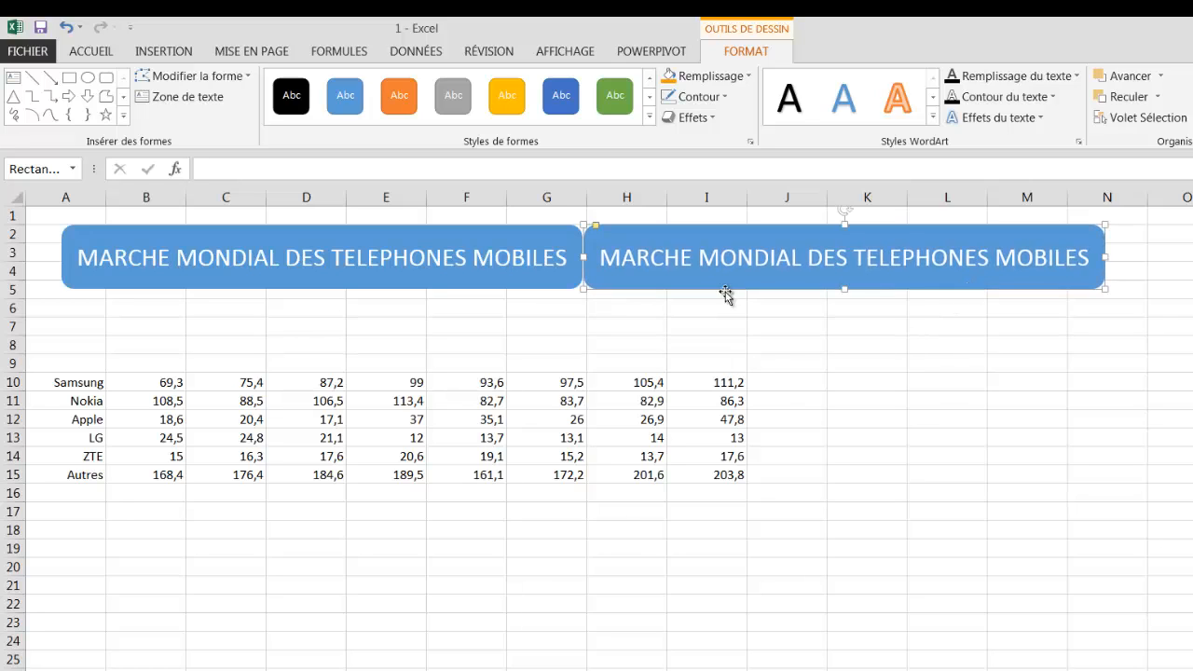
# Step: Replace the text of the duplicated banner with "2011-2012"
pyautogui.doubleClick(841, 259)
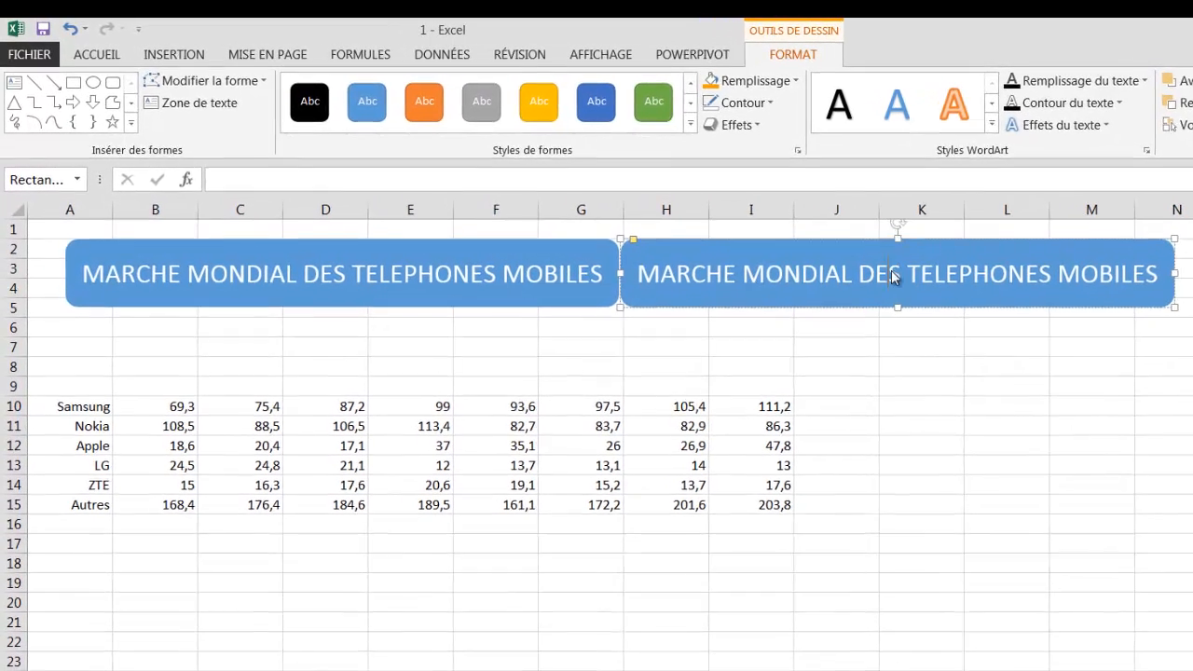
pyautogui.hotkey('ctrl', 'a')
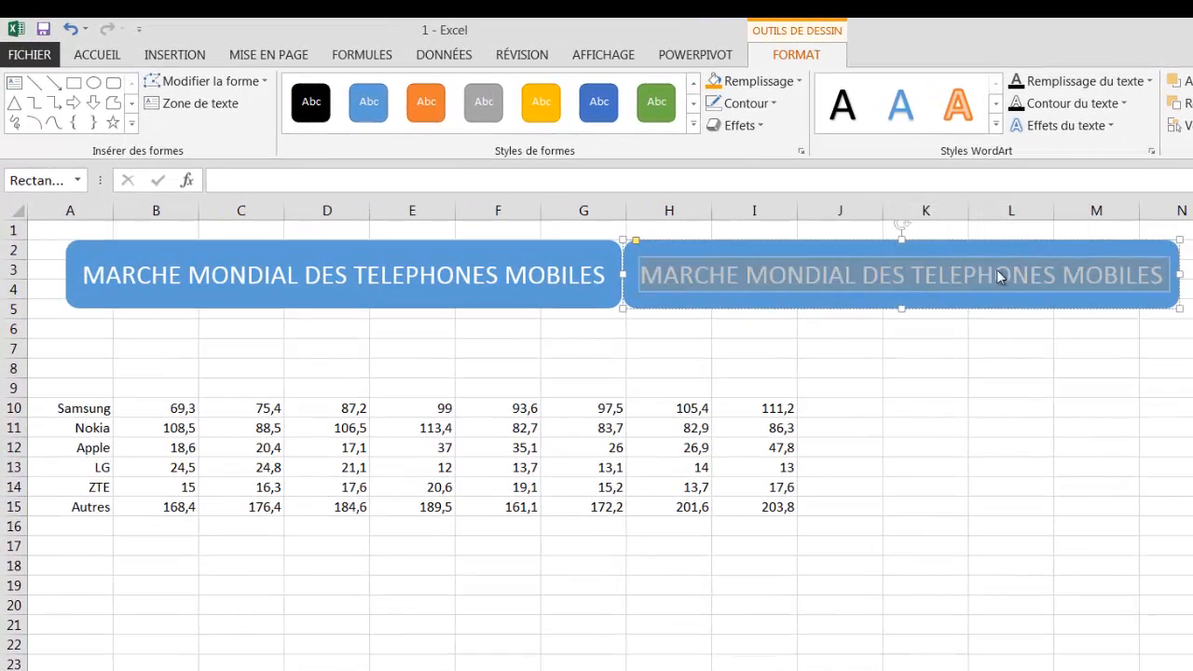
pyautogui.click(647, 277)
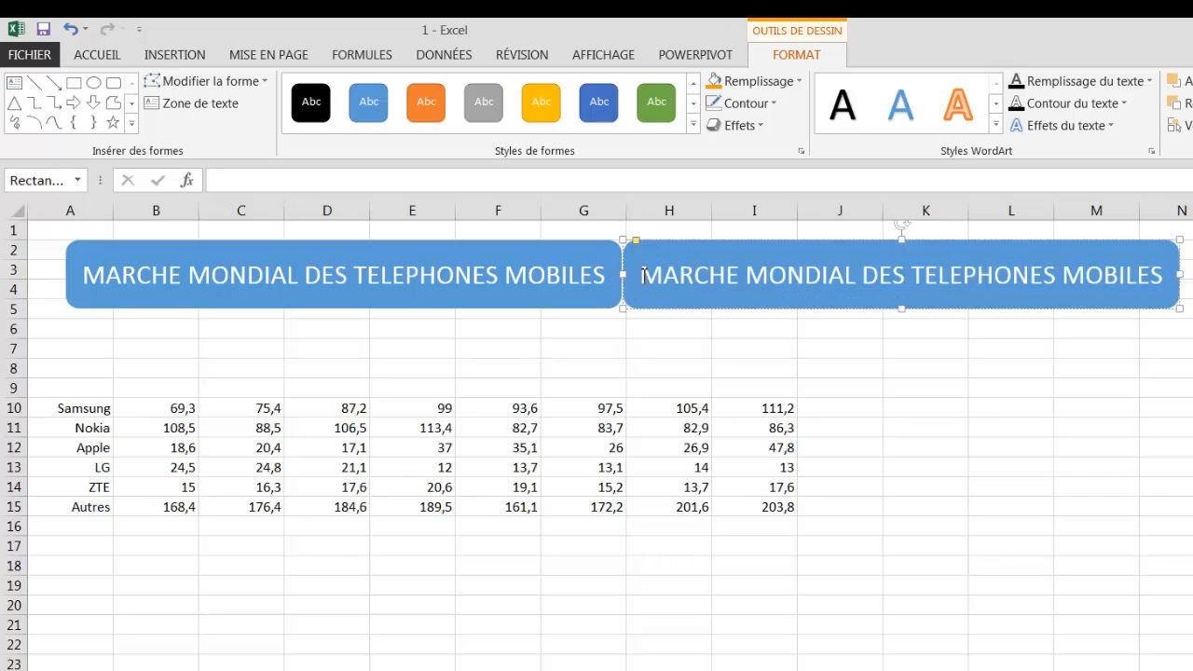
pyautogui.moveTo(643, 276); pyautogui.dragTo(1118, 287)
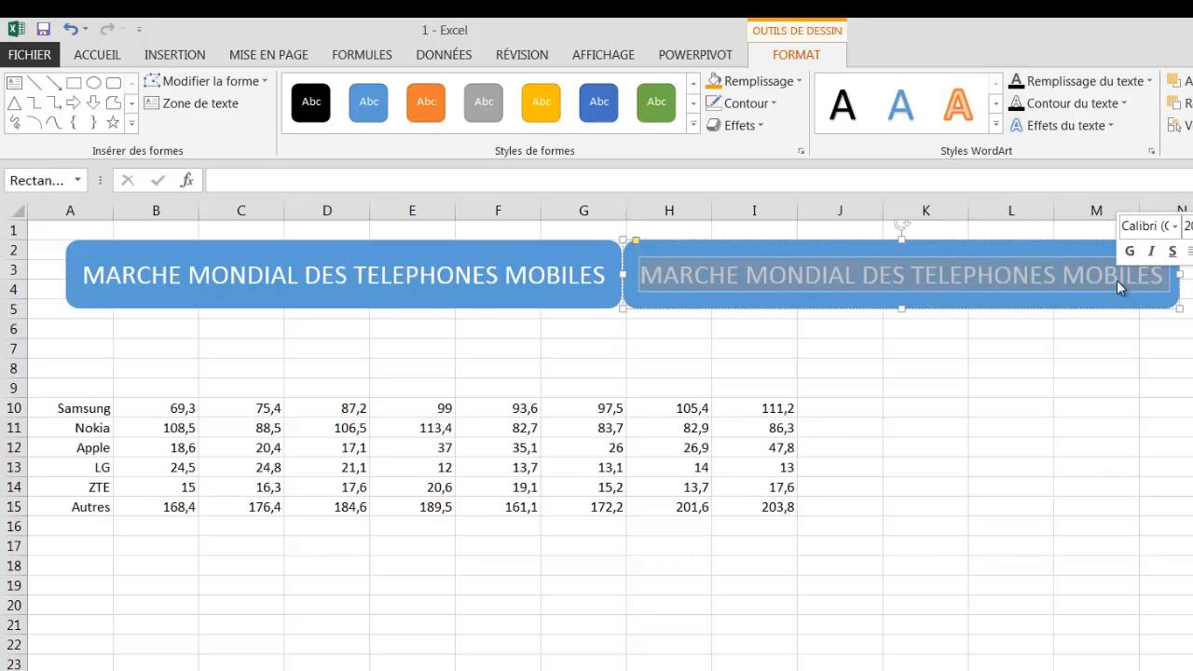
pyautogui.write('2011')
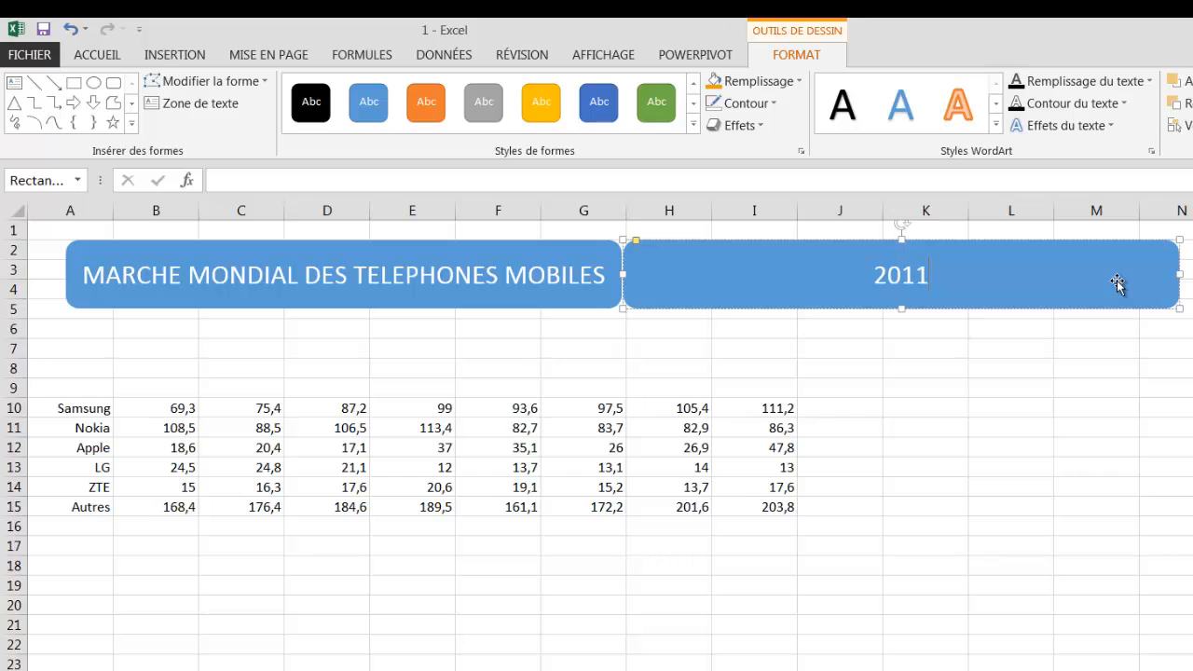
pyautogui.write('-2012')
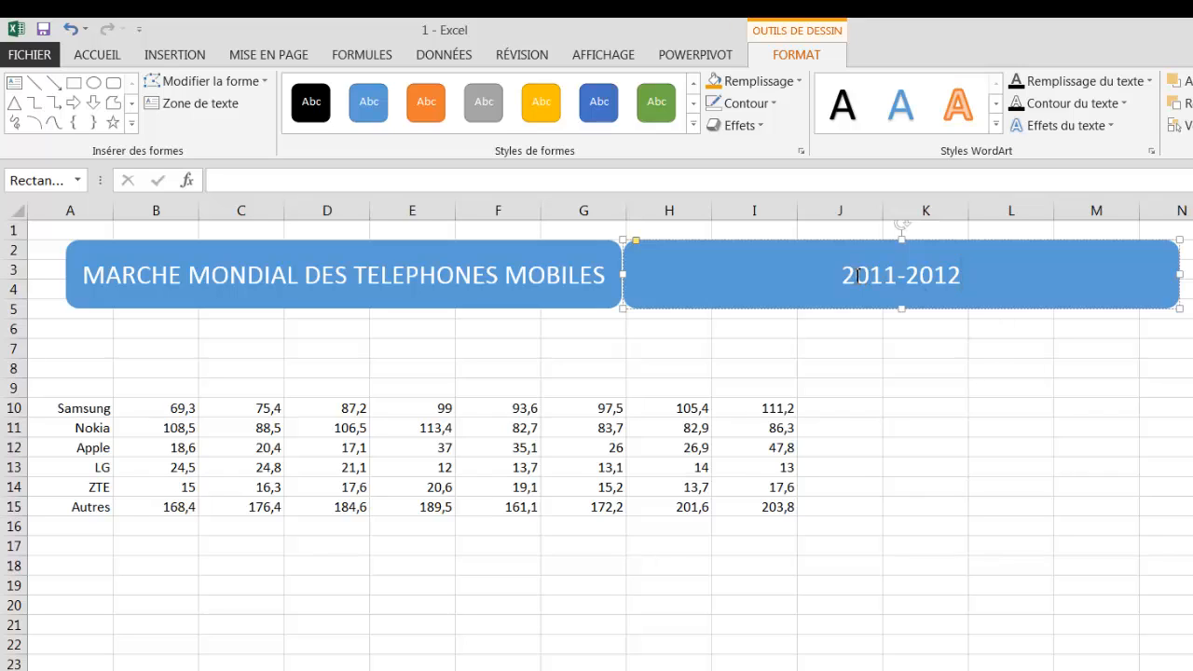
# Step: Increase the font size of the whole "2011-2012" text to 24
pyautogui.moveTo(845, 278); pyautogui.dragTo(960, 278)
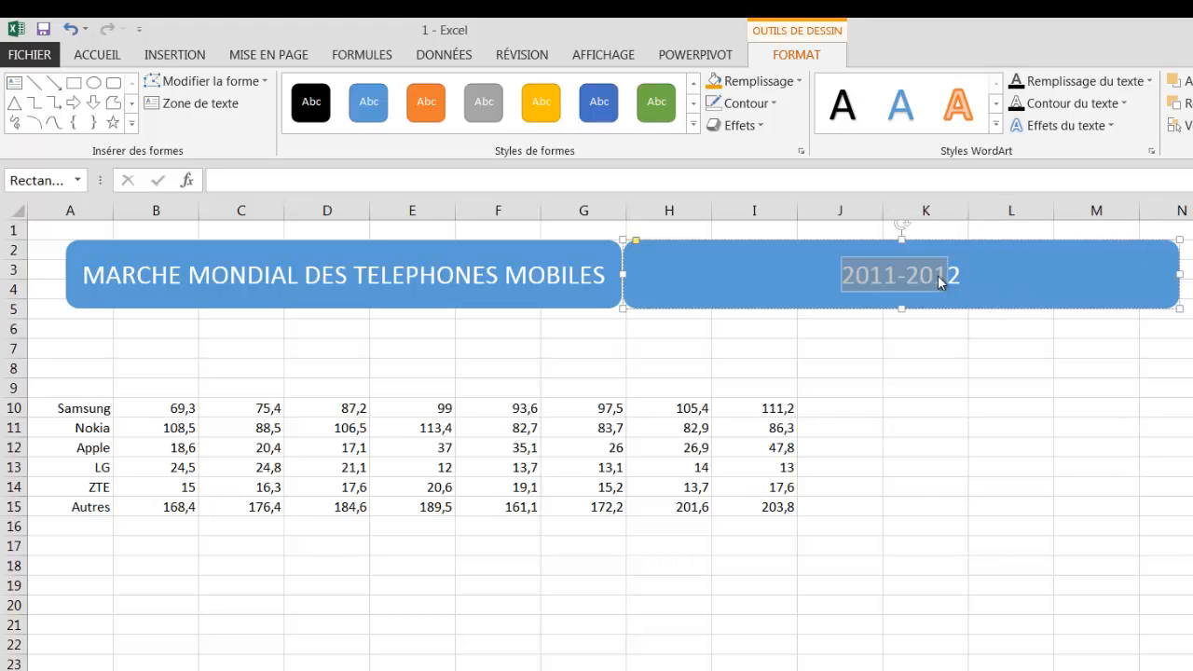
pyautogui.moveTo(938, 278)
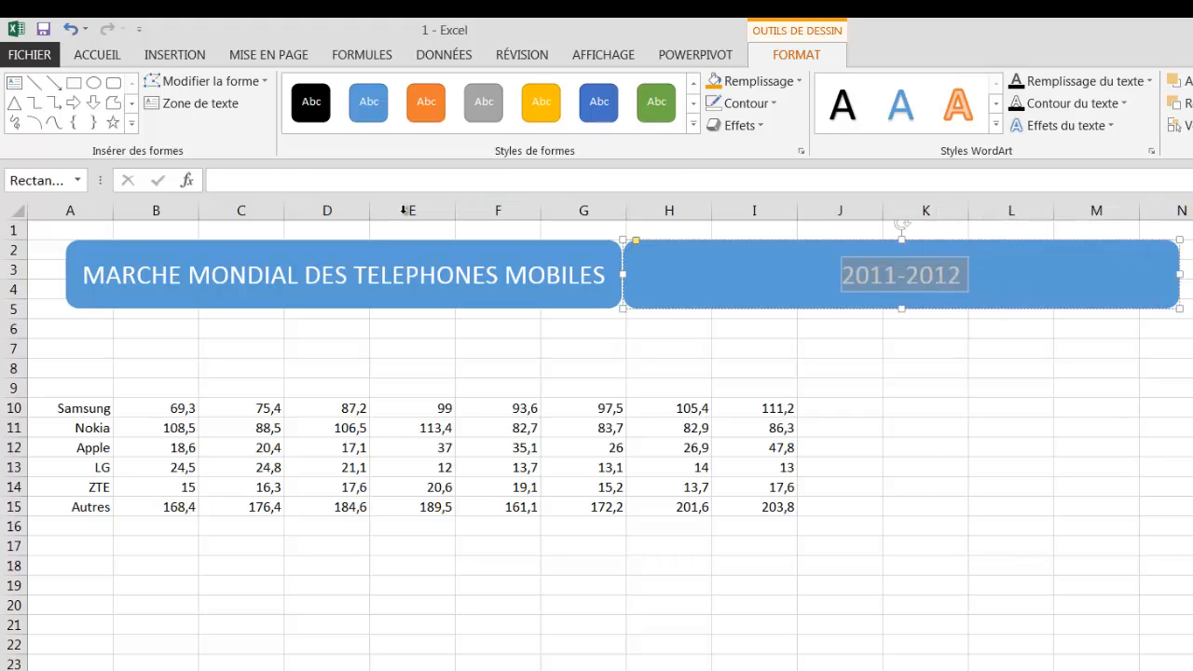
pyautogui.click(104, 56)
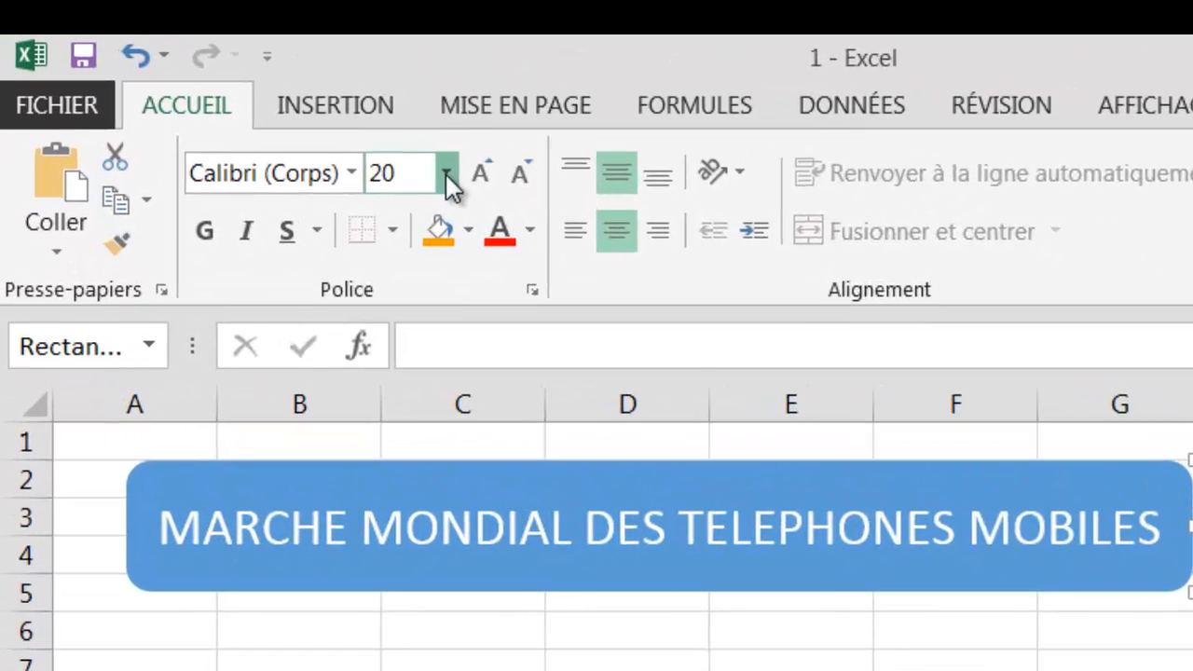
pyautogui.click(447, 175)
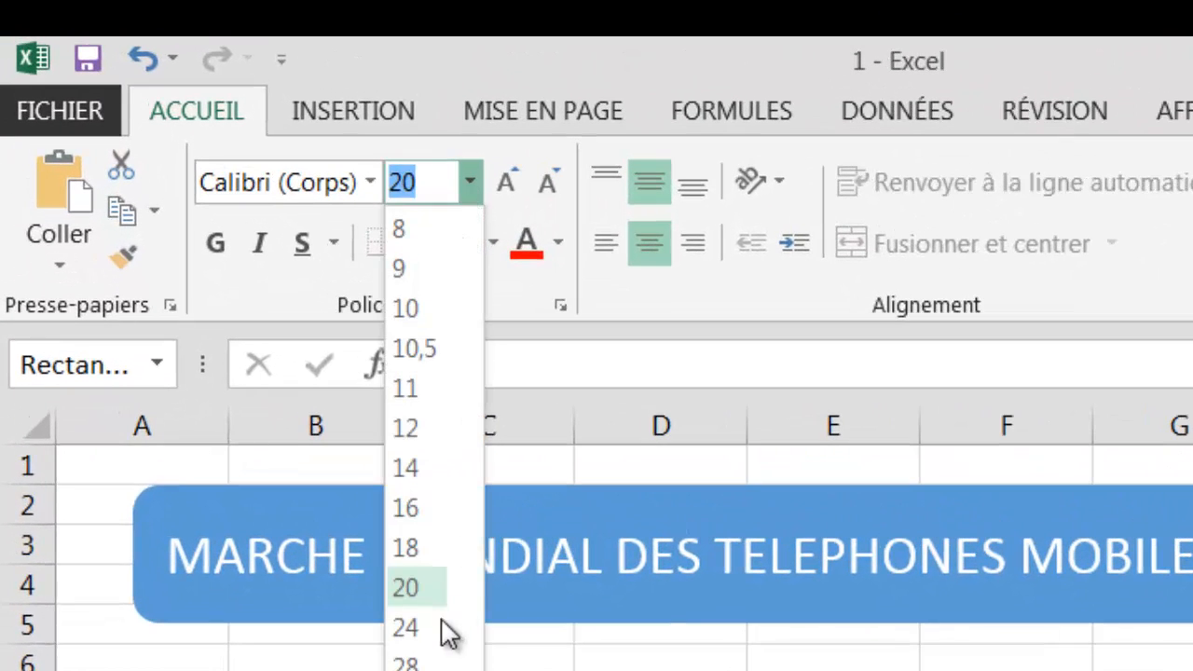
pyautogui.click(401, 142)
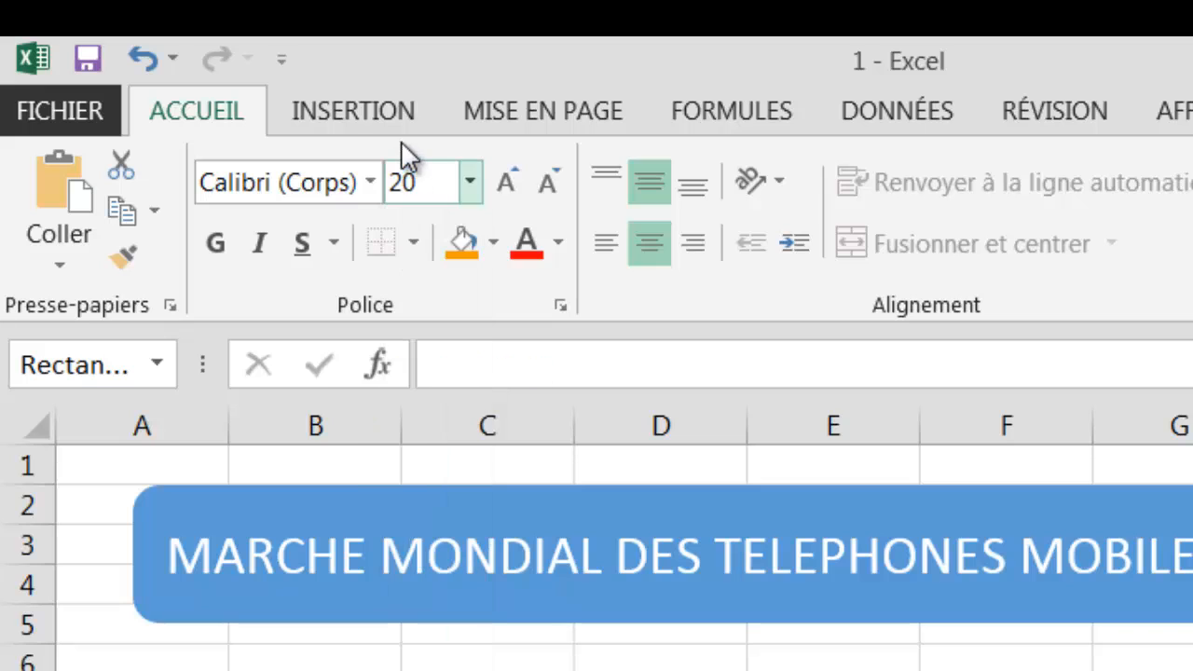
pyautogui.click(469, 183)
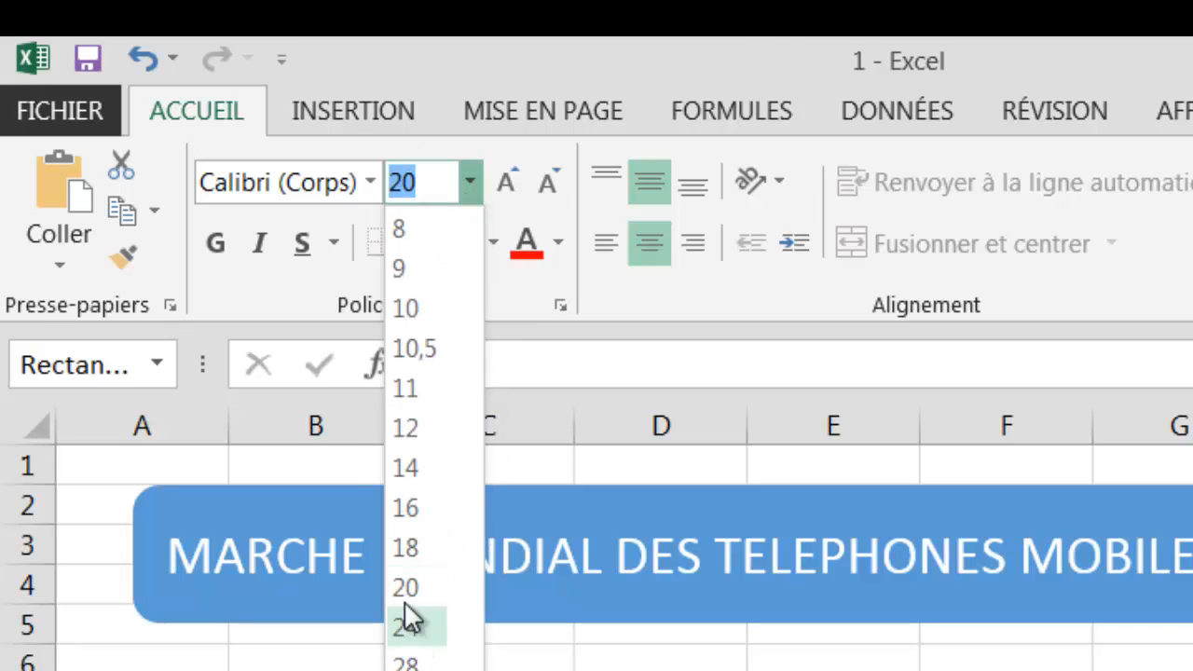
pyautogui.click(691, 56)
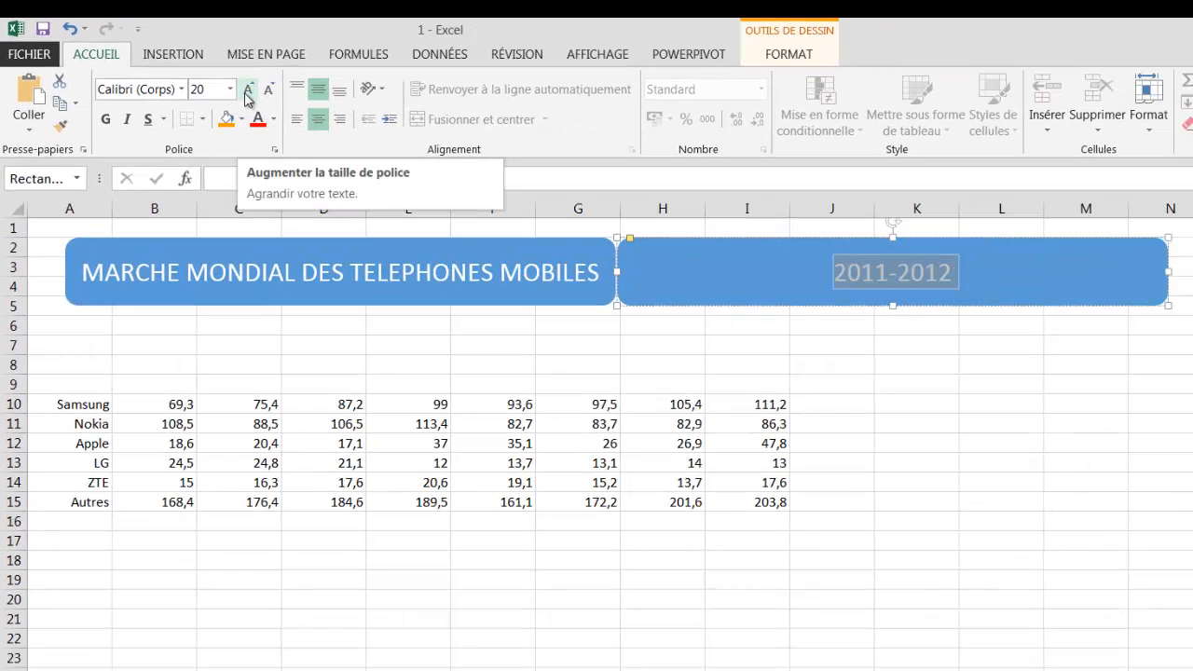
pyautogui.doubleClick(248, 92)
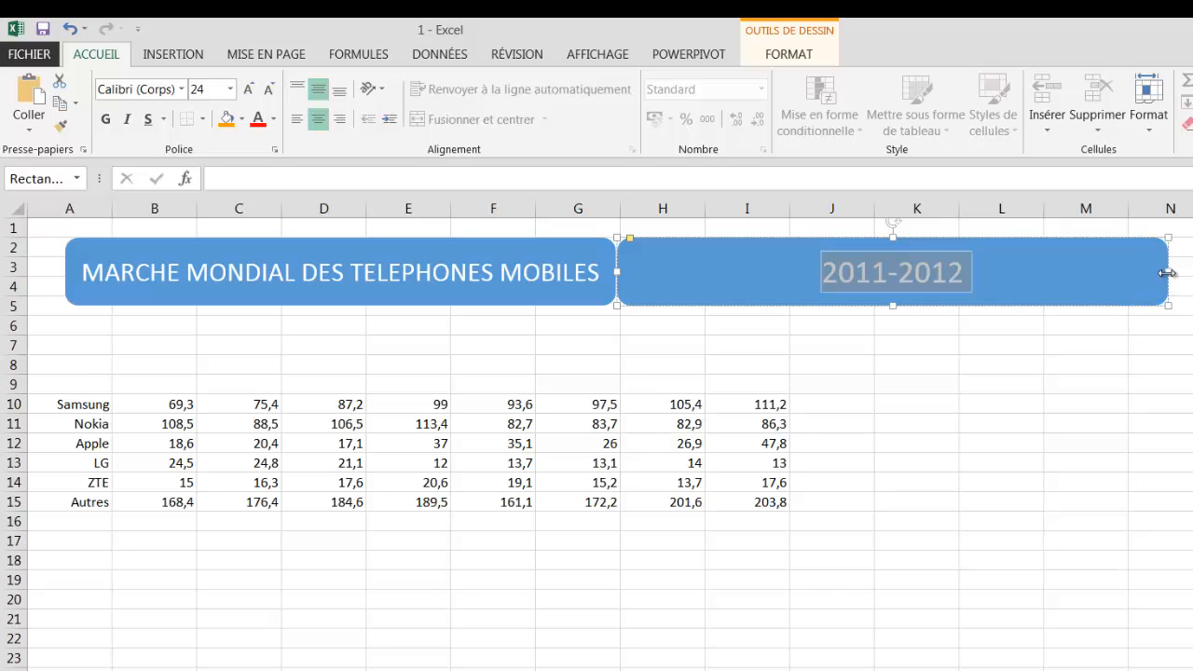
# Step: Narrow the 2011-2012 banner so it ends just inside column J, and fill it with "Noir, Texte 1, plus clair 25 %"
pyautogui.moveTo(1167, 273); pyautogui.dragTo(818, 278)
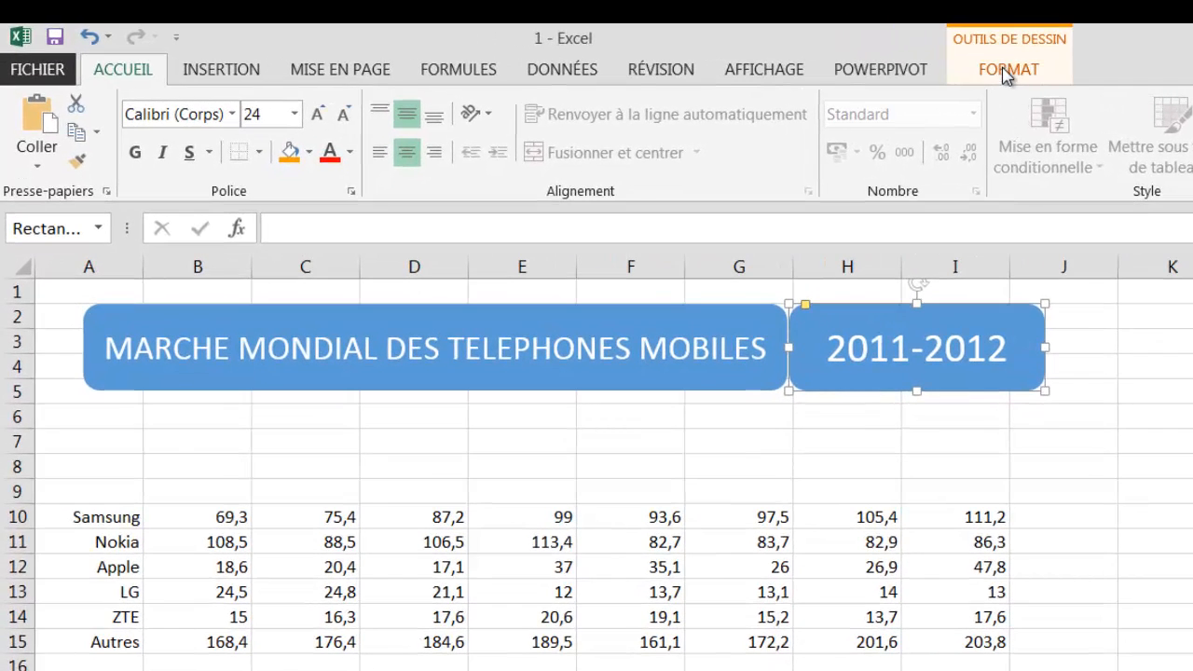
pyautogui.click(788, 54)
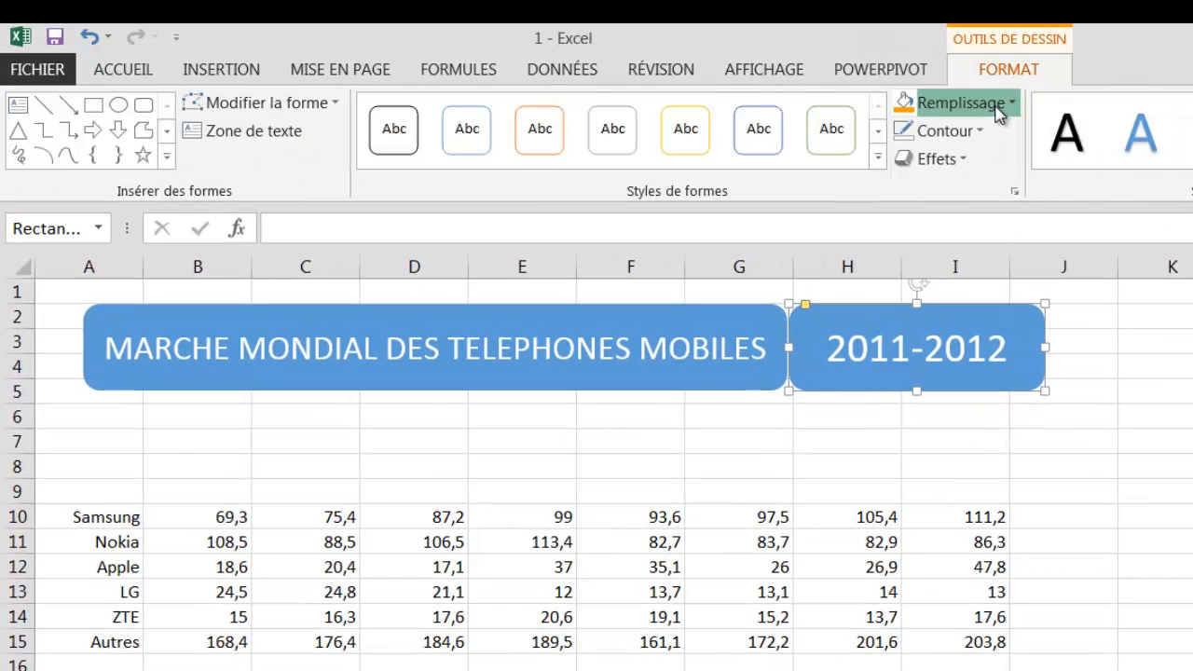
pyautogui.click(999, 112)
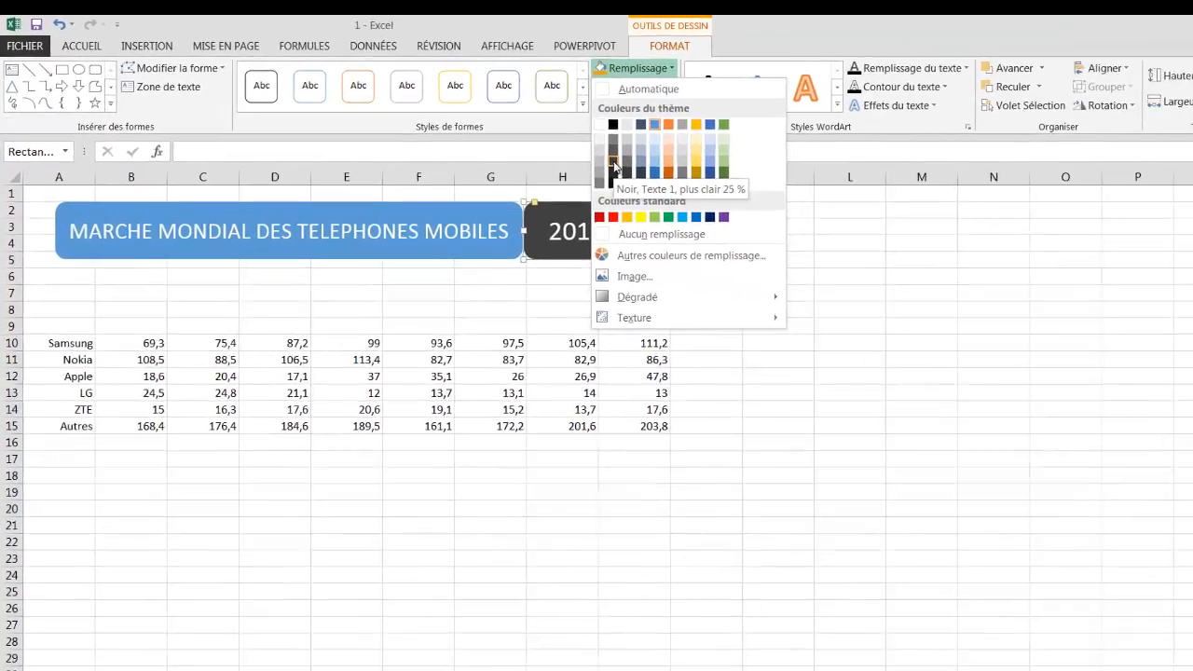
pyautogui.click(924, 245)
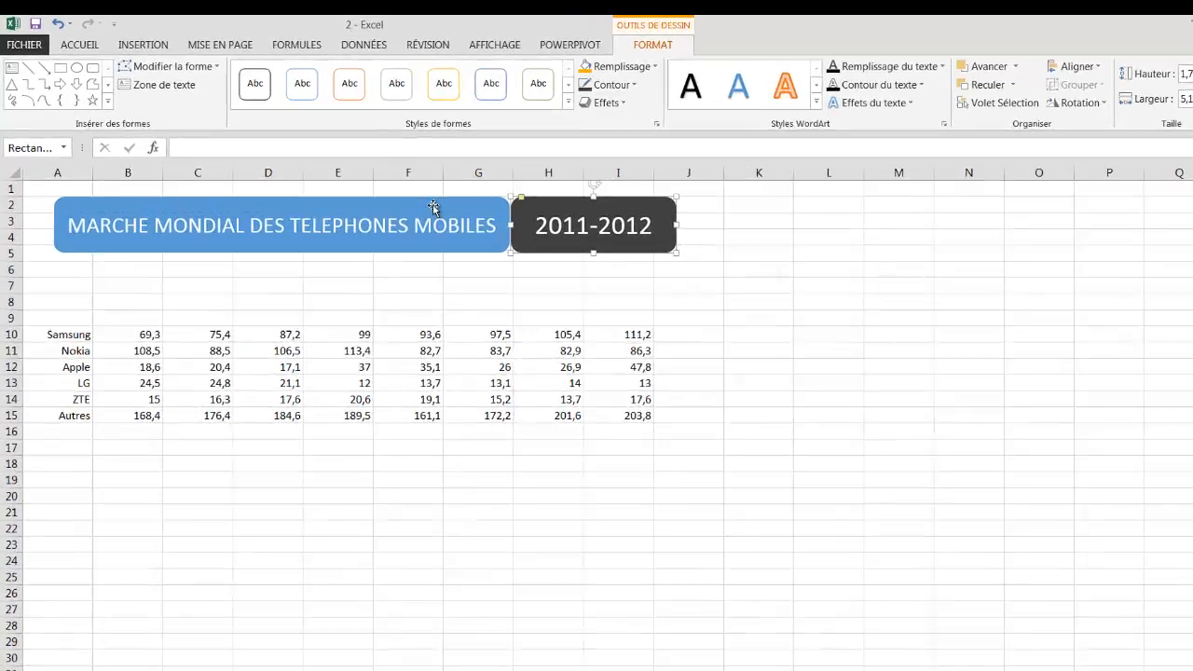
# Step: Fill the MARCHE MONDIAL DES TELEPHONES MOBILES banner with a custom RGB colour of red 247, green 178, blue 0
pyautogui.click(434, 207)
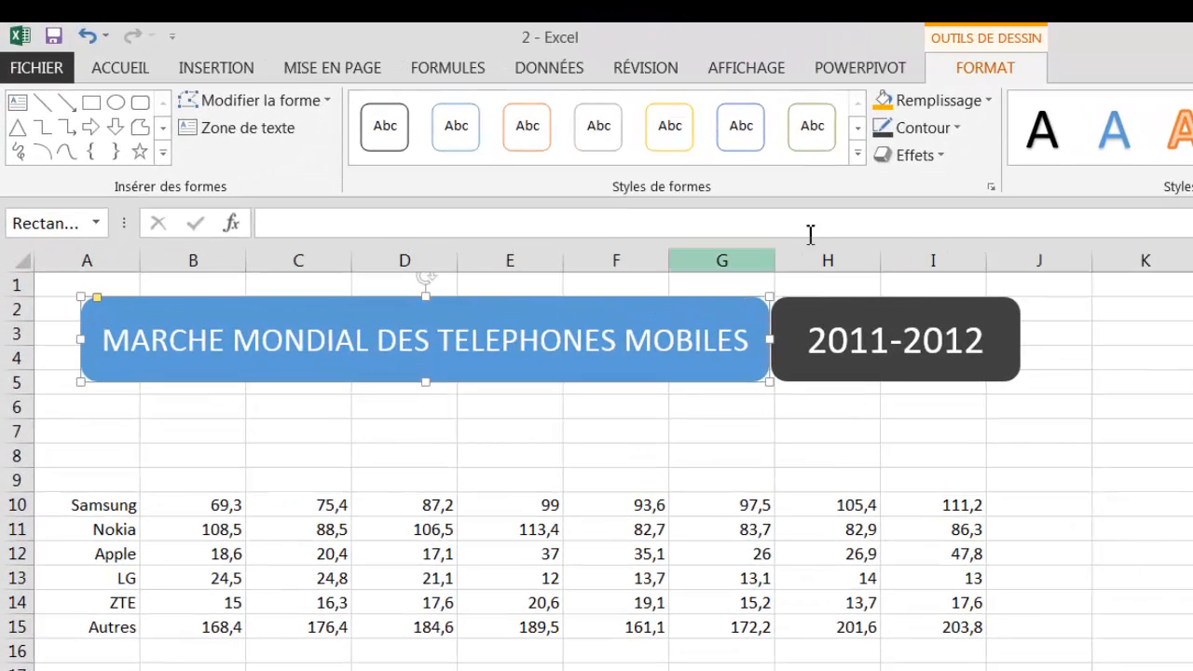
pyautogui.click(981, 102)
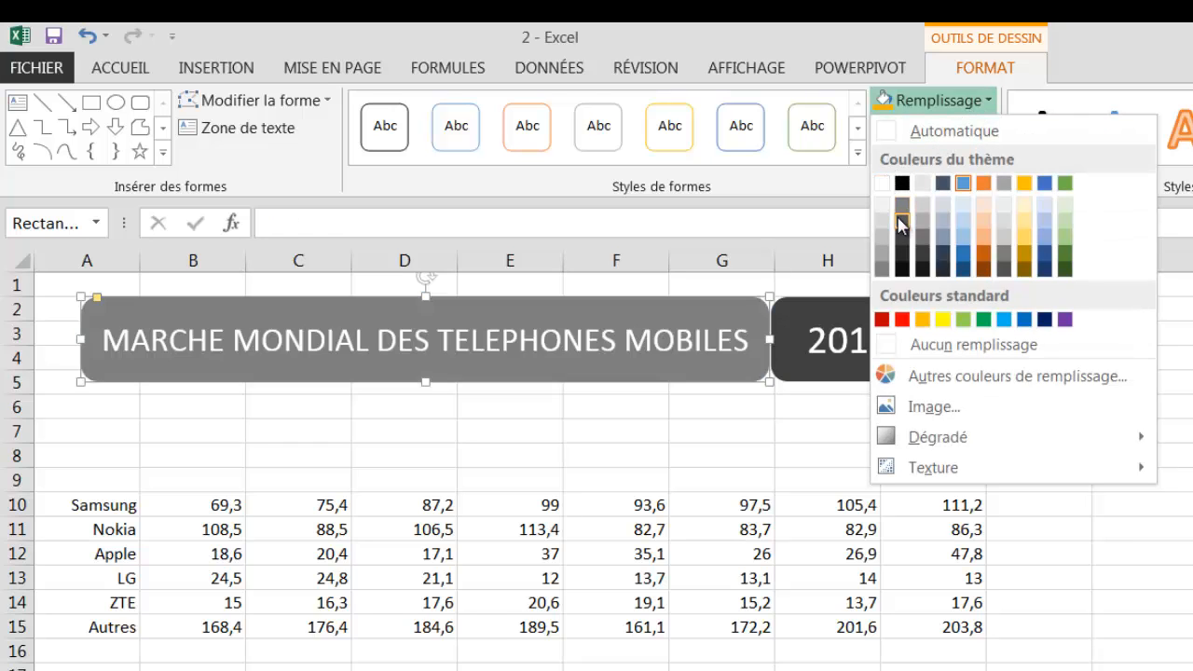
pyautogui.click(906, 377)
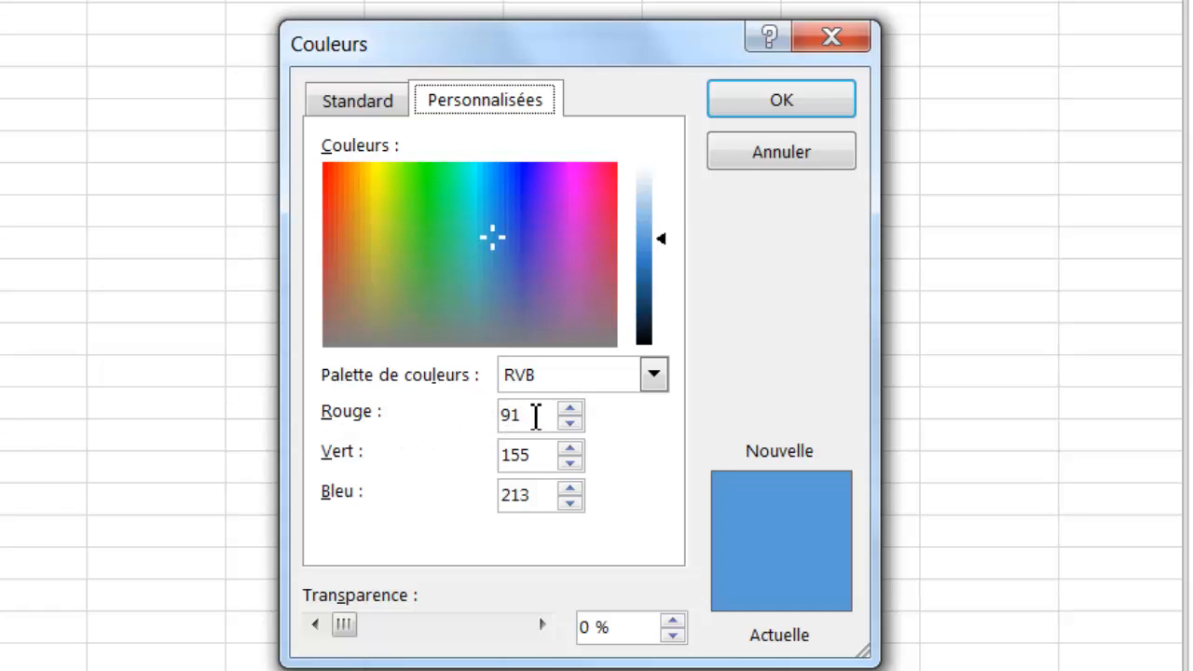
pyautogui.moveTo(536, 417); pyautogui.dragTo(472, 426)
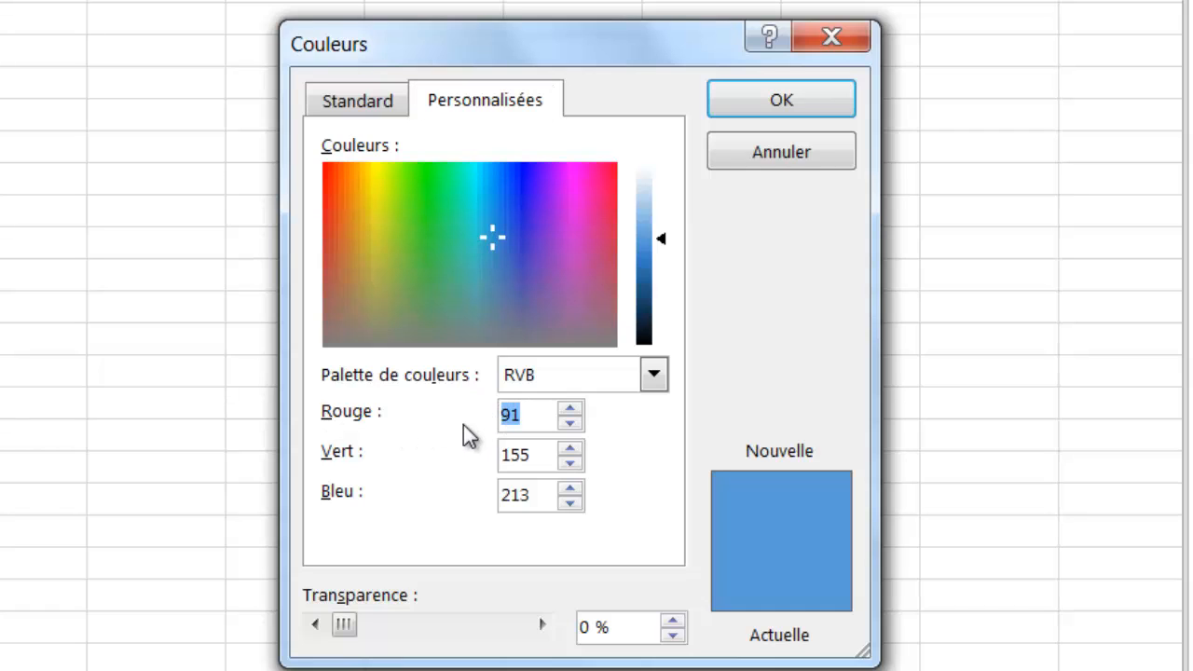
pyautogui.write('247')
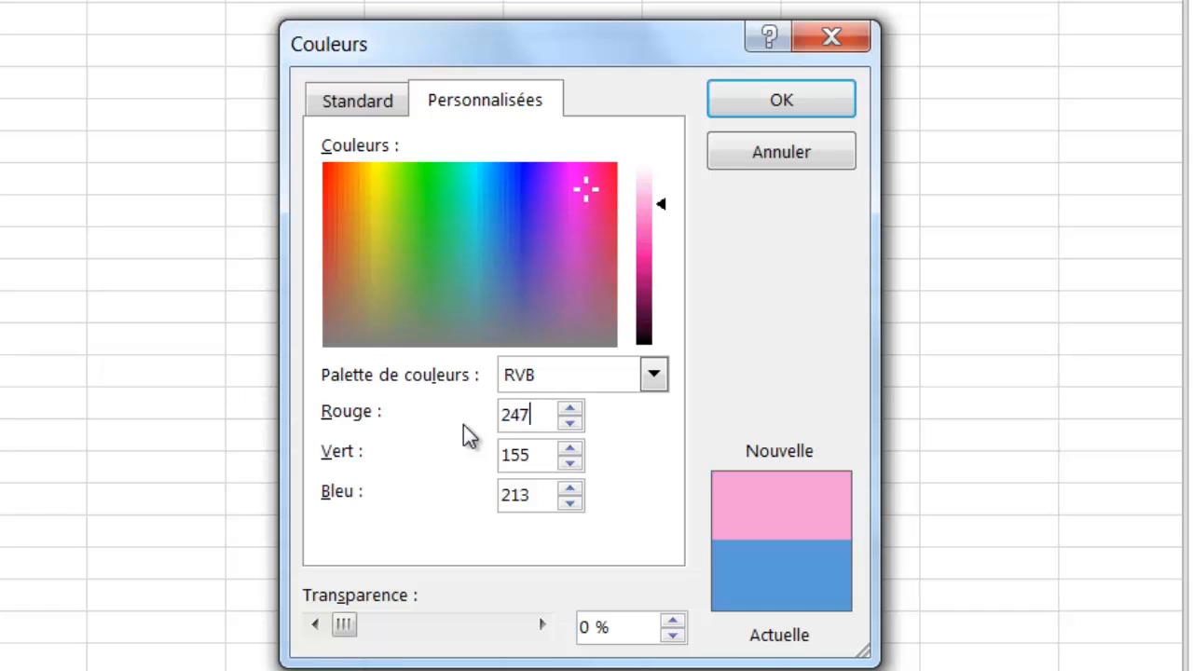
pyautogui.moveTo(541, 463); pyautogui.dragTo(482, 474)
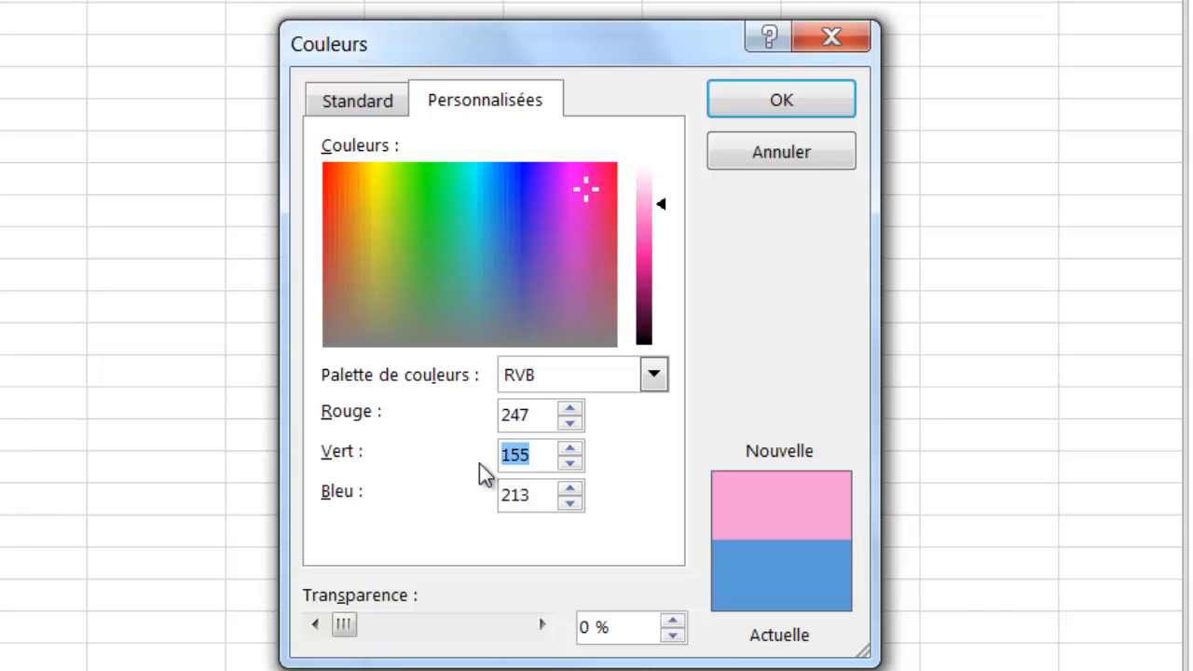
pyautogui.write('178')
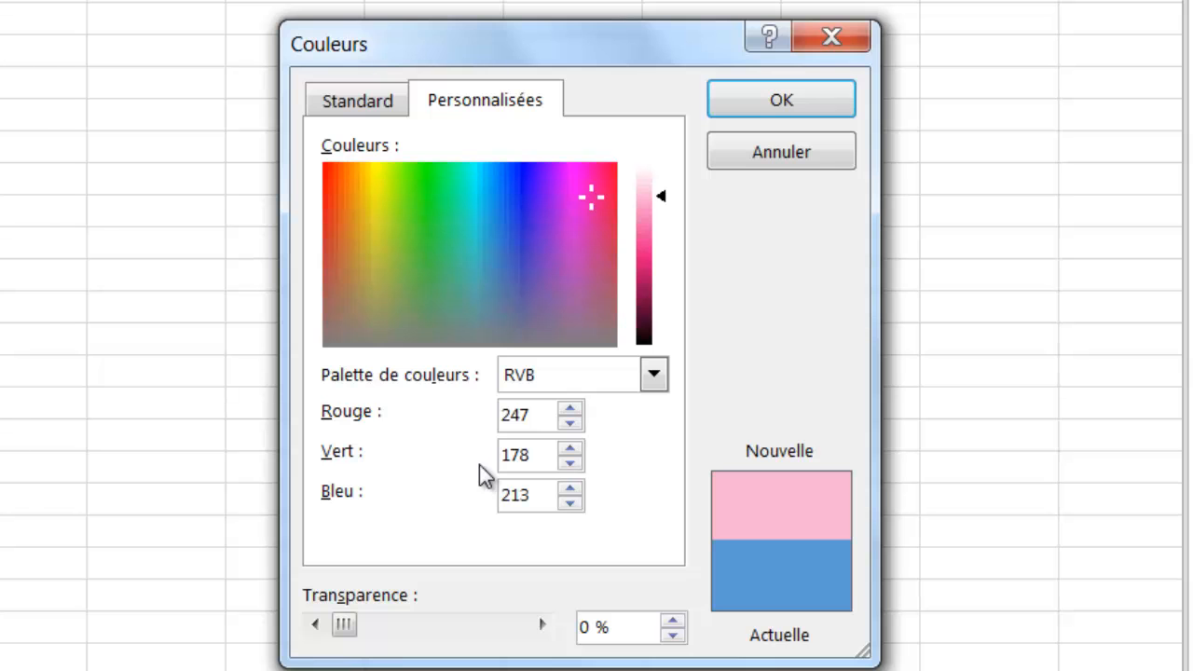
pyautogui.moveTo(537, 505); pyautogui.dragTo(402, 503)
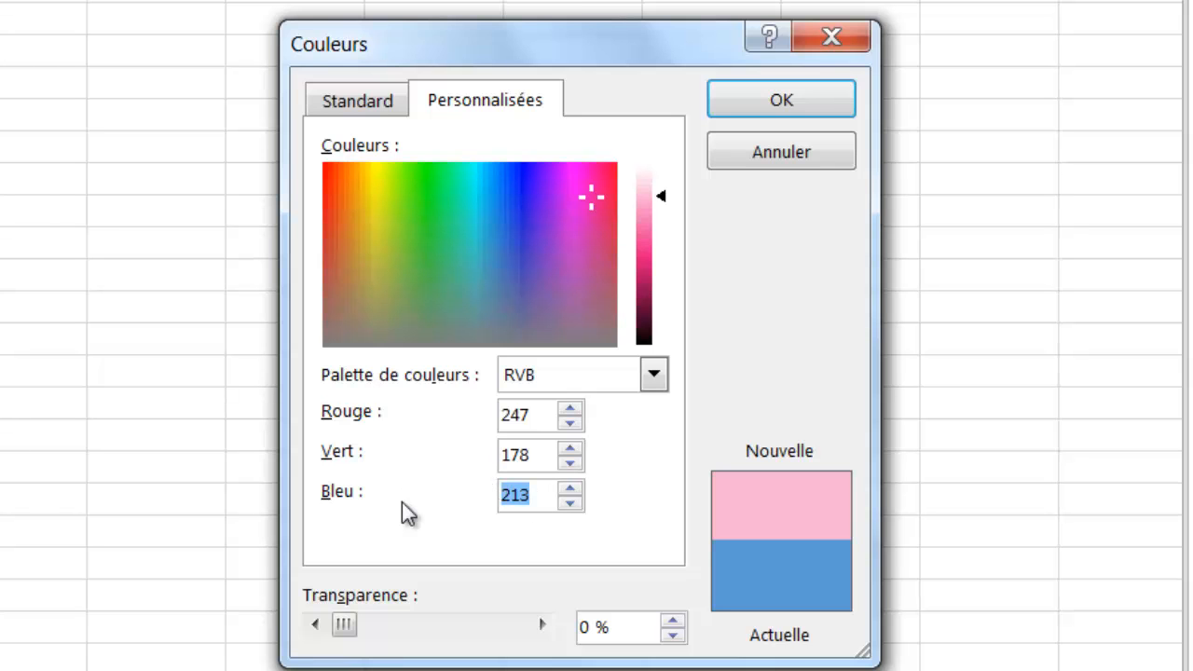
pyautogui.write('0')
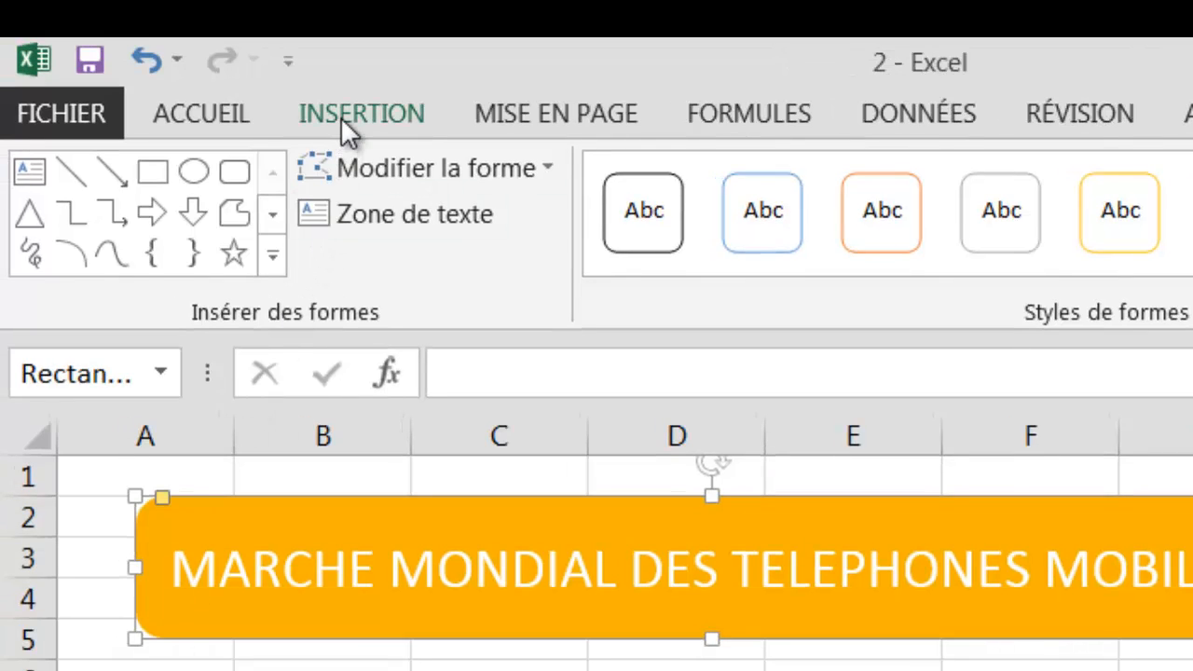
# Step: Draw a straight horizontal line below the banners along row 6, from column A to column K
pyautogui.click(341, 119)
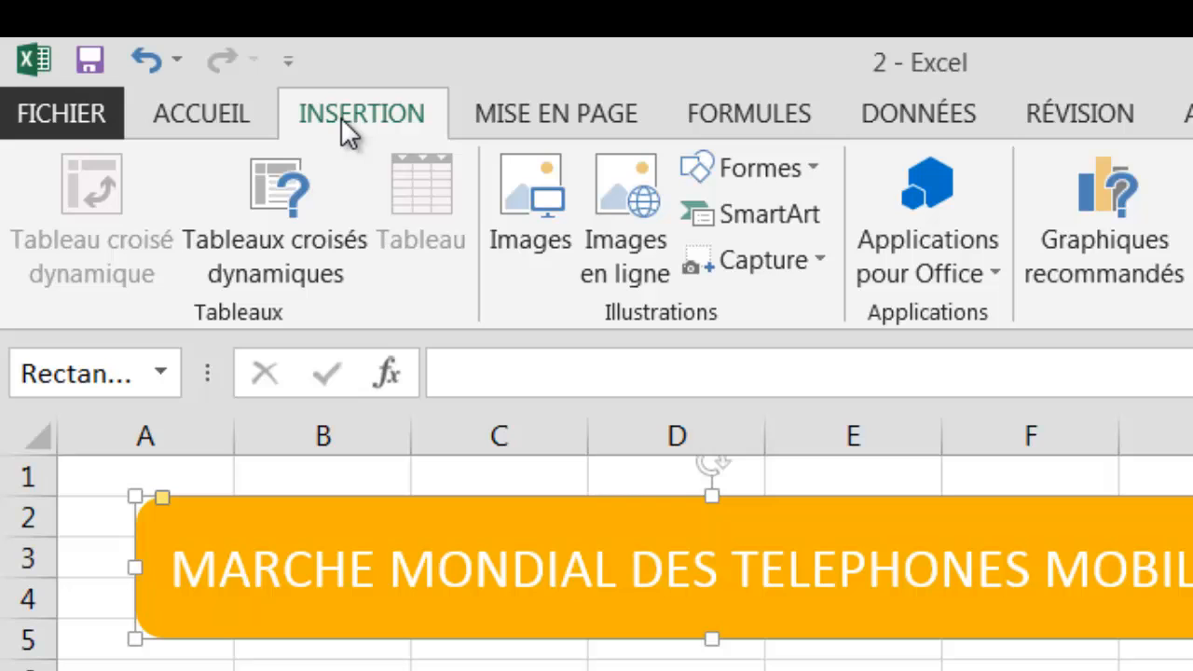
pyautogui.click(776, 174)
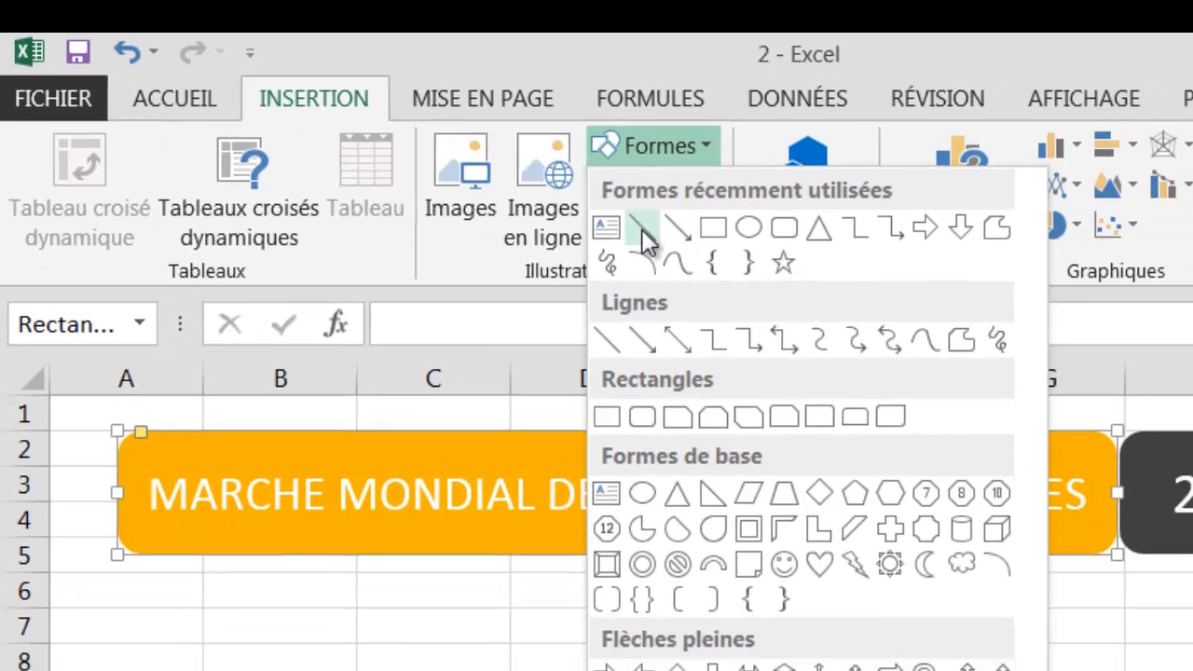
pyautogui.click(740, 265)
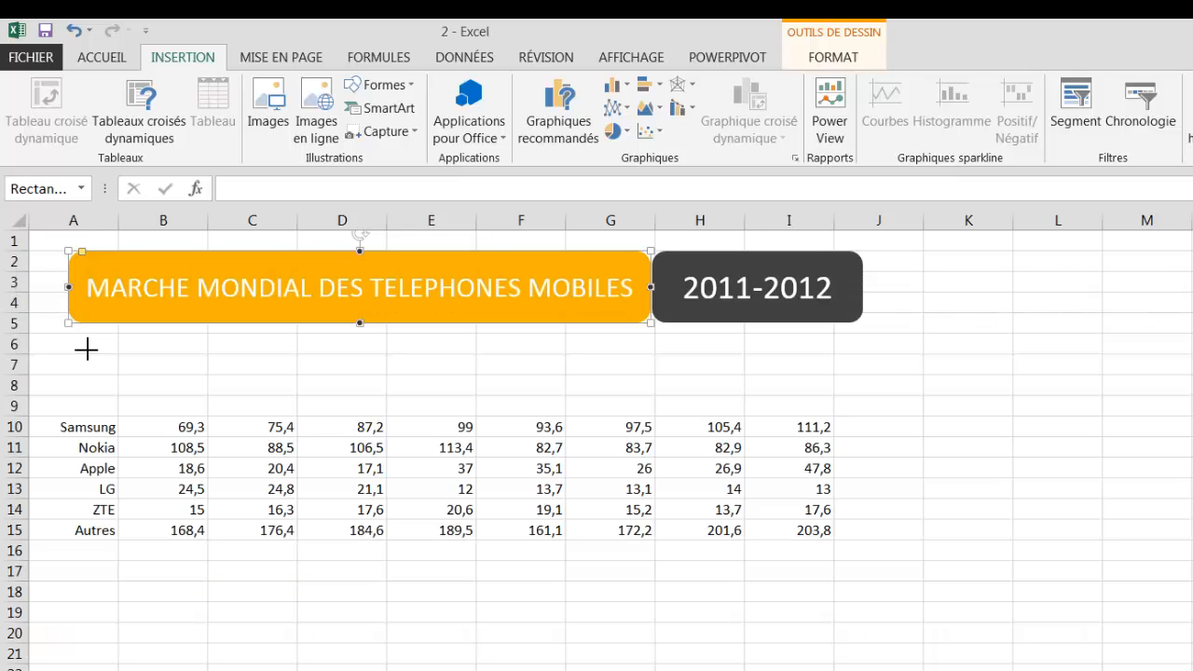
pyautogui.moveTo(86, 348); pyautogui.dragTo(276, 350)
pyautogui.moveTo(425, 354); pyautogui.dragTo(996, 345)
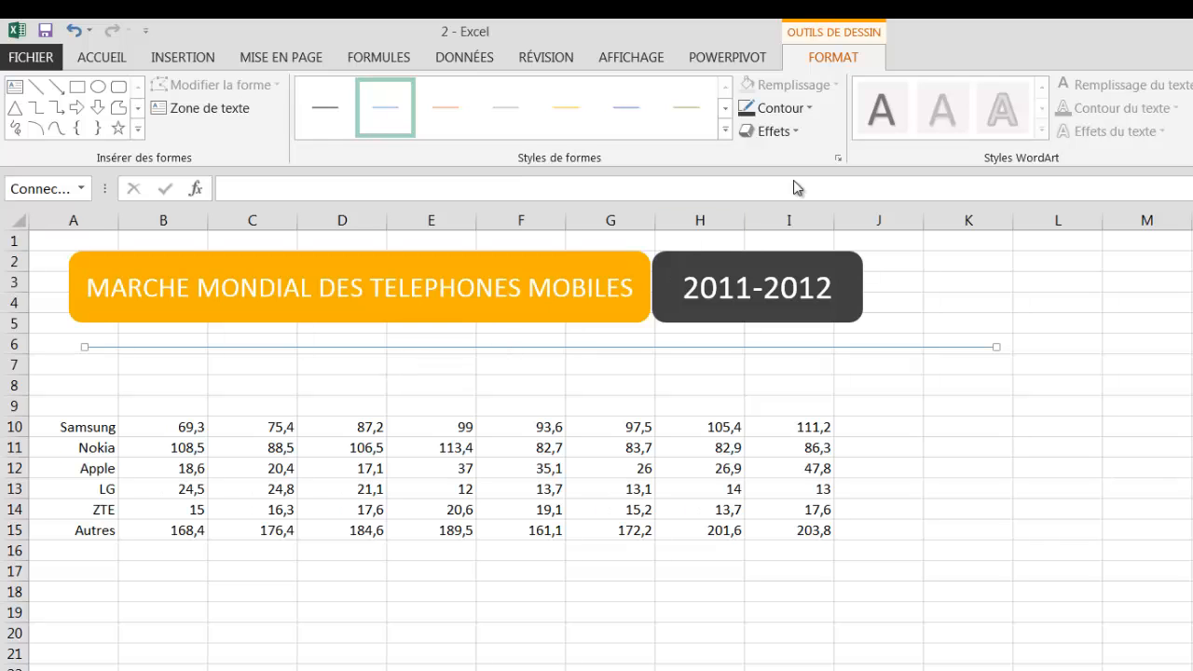
# Step: Colour the separator line "Noir, Texte 1, plus clair 25 %" and set its thickness to 1 pt
pyautogui.click(810, 113)
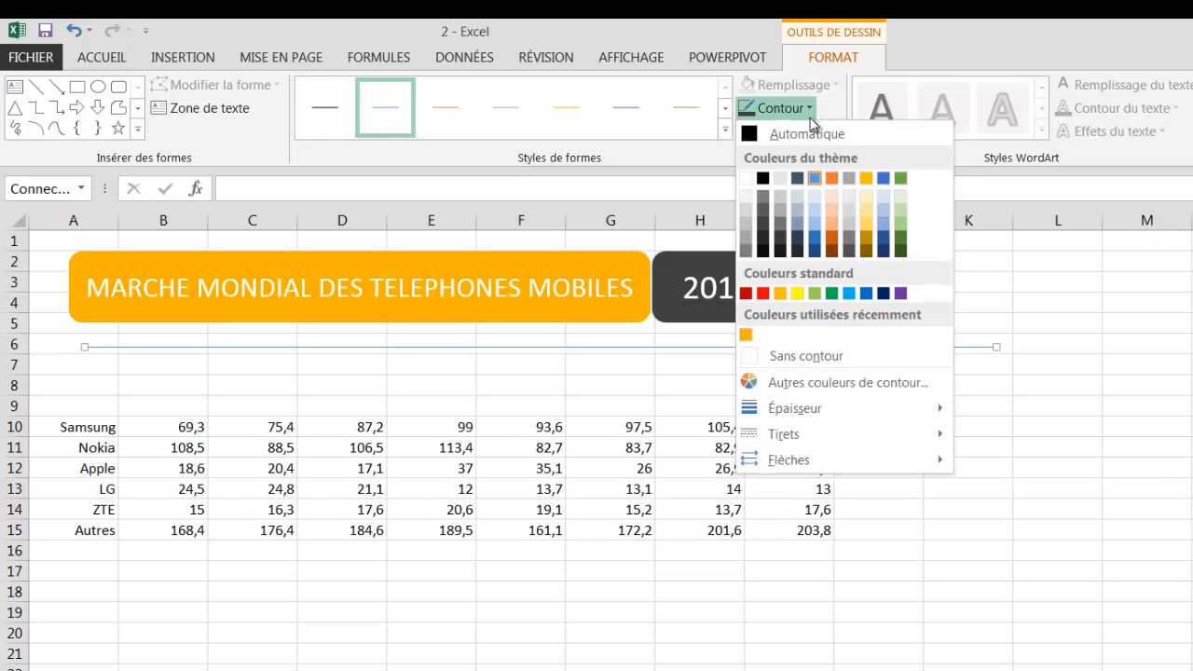
pyautogui.click(765, 226)
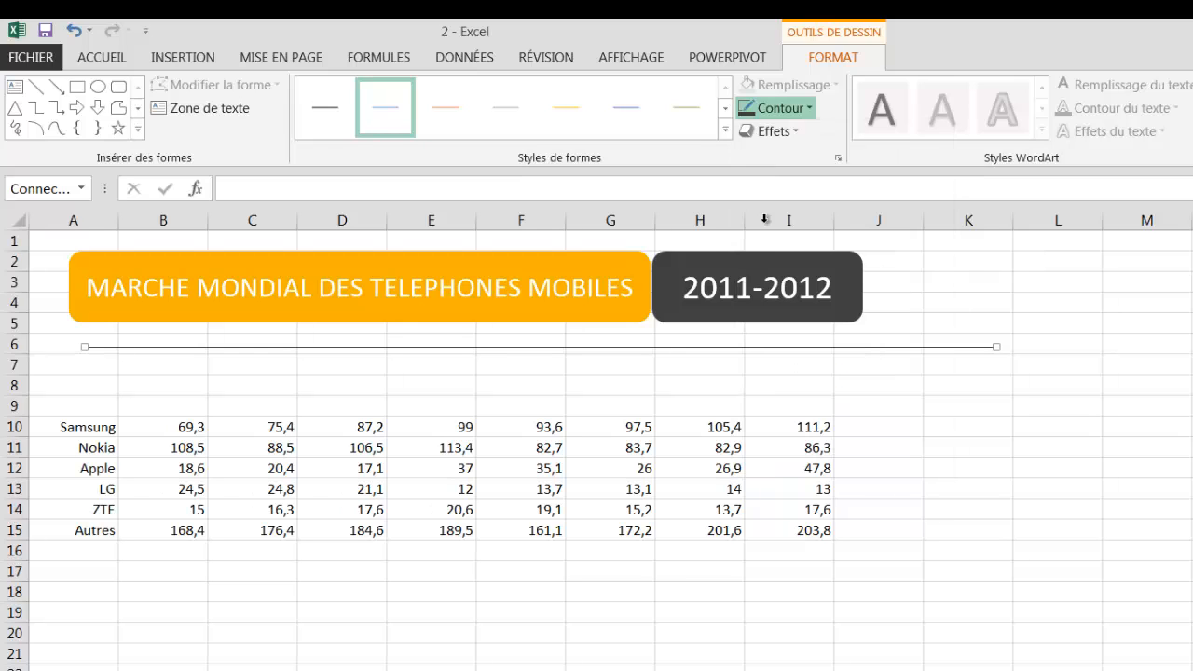
pyautogui.click(810, 112)
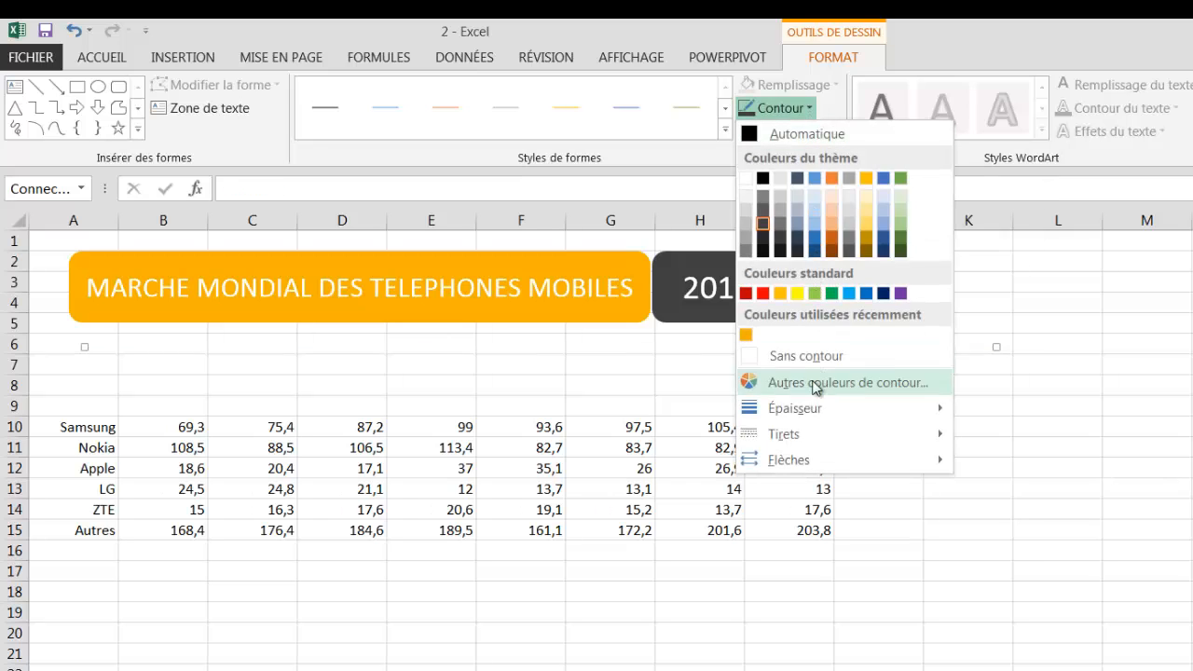
pyautogui.moveTo(807, 408)
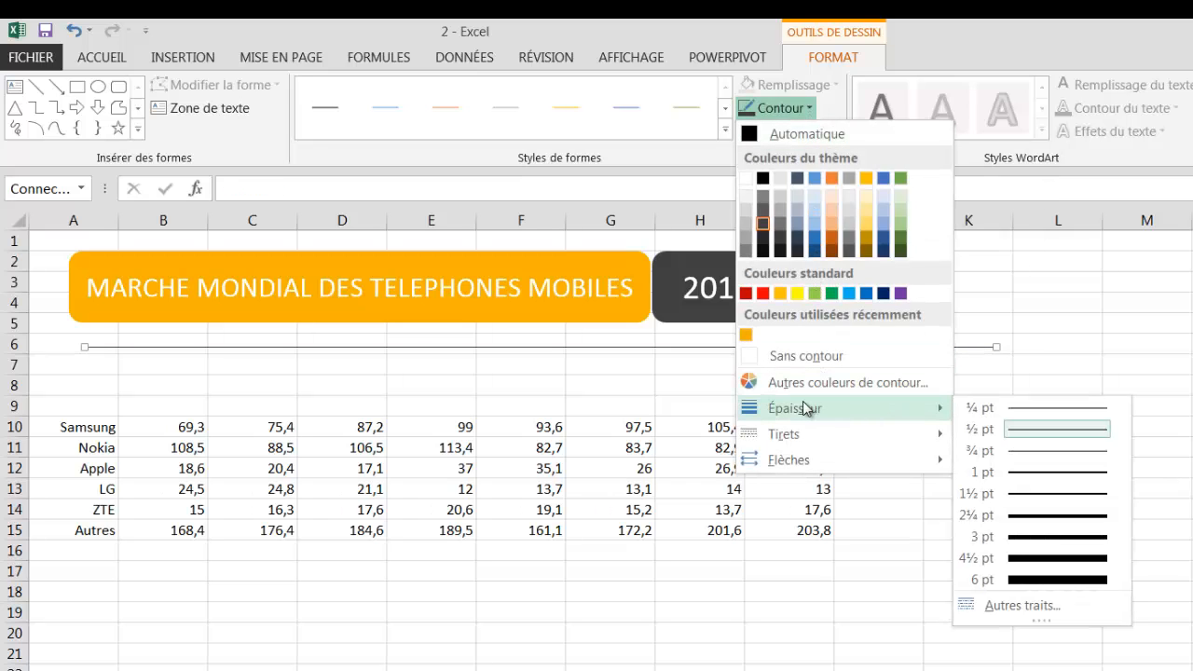
pyautogui.click(1004, 480)
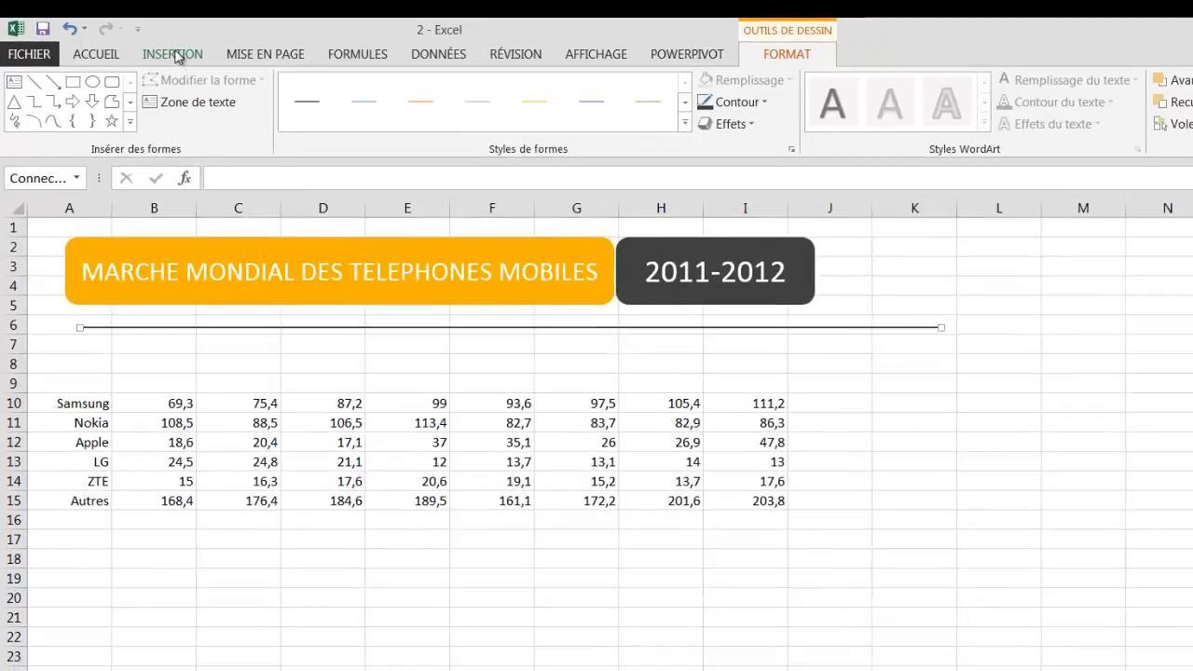
pyautogui.click(175, 56)
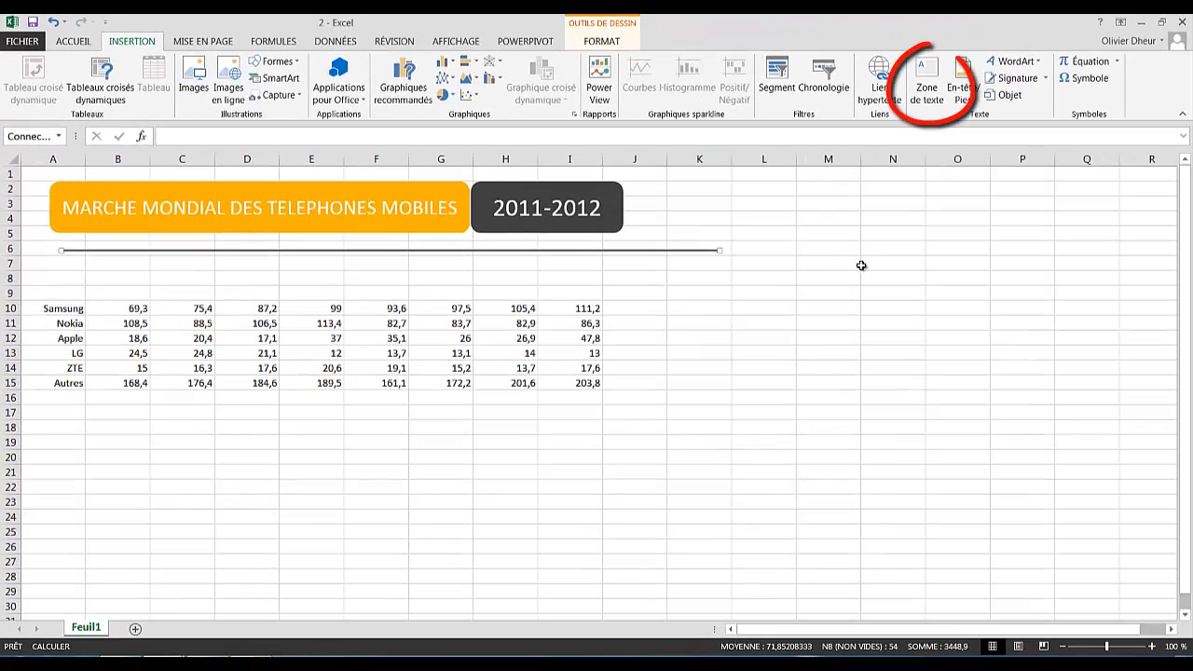
pyautogui.click(922, 88)
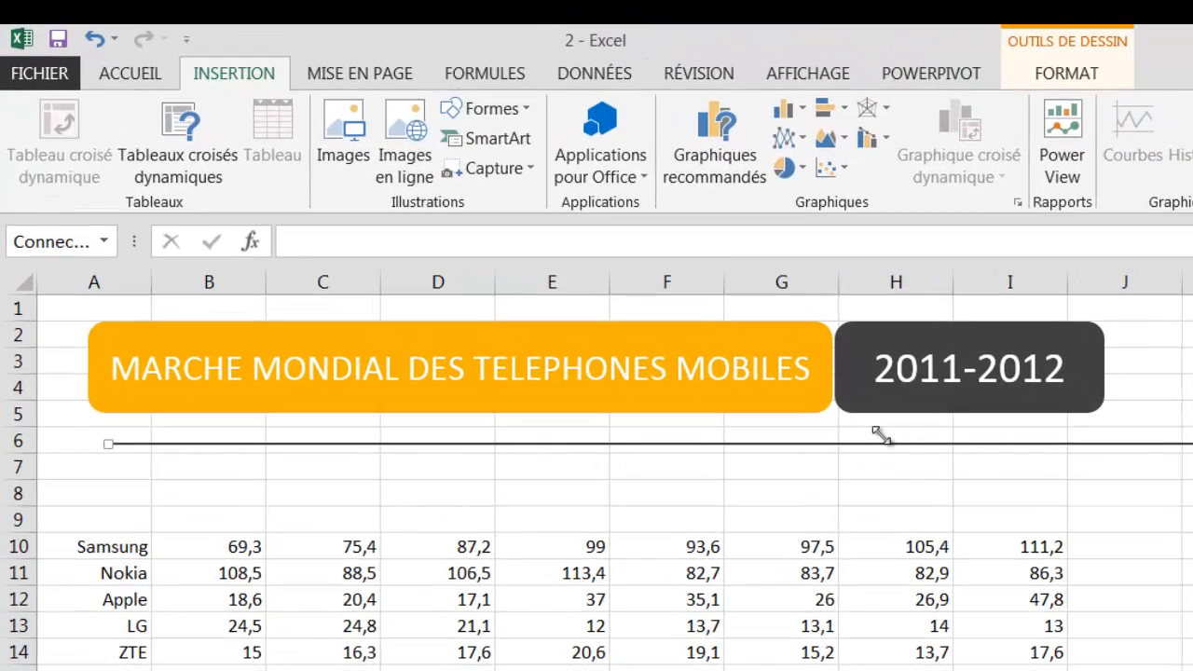
pyautogui.click(881, 435)
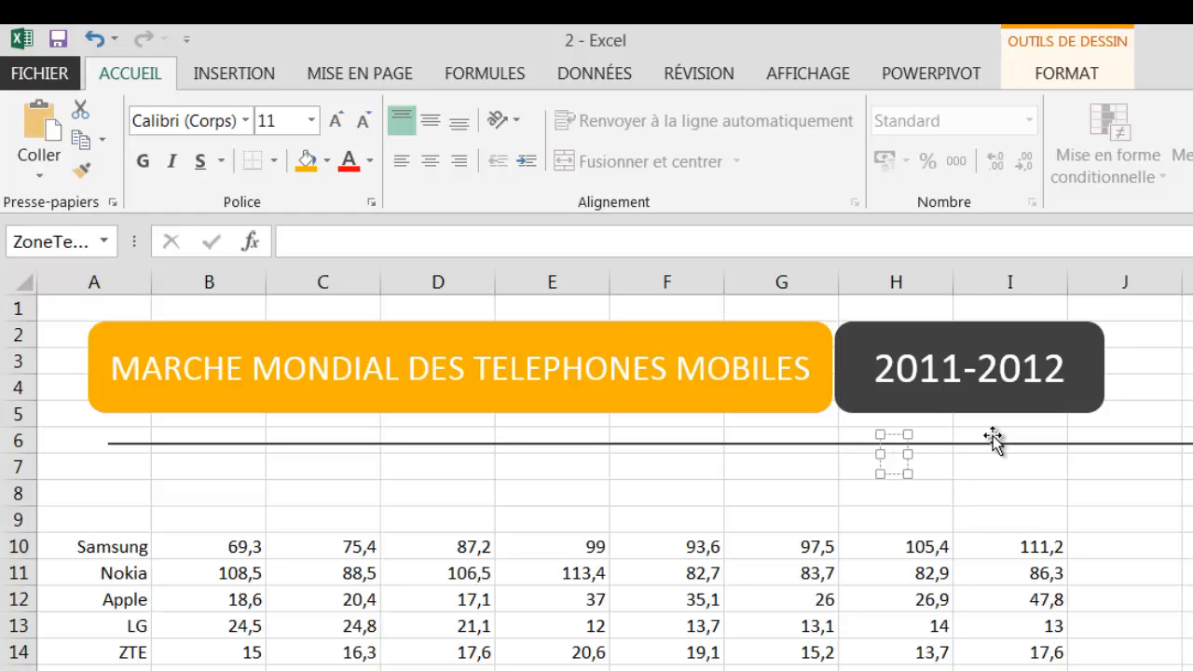
pyautogui.write('Sou')
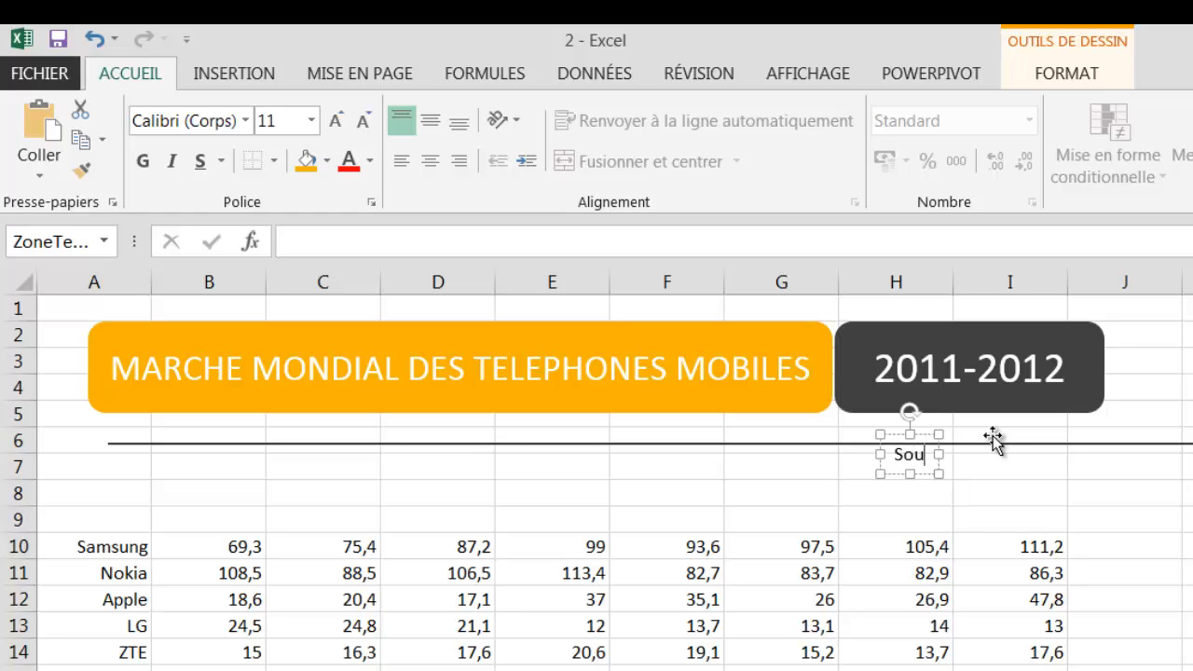
pyautogui.write('rce : ')
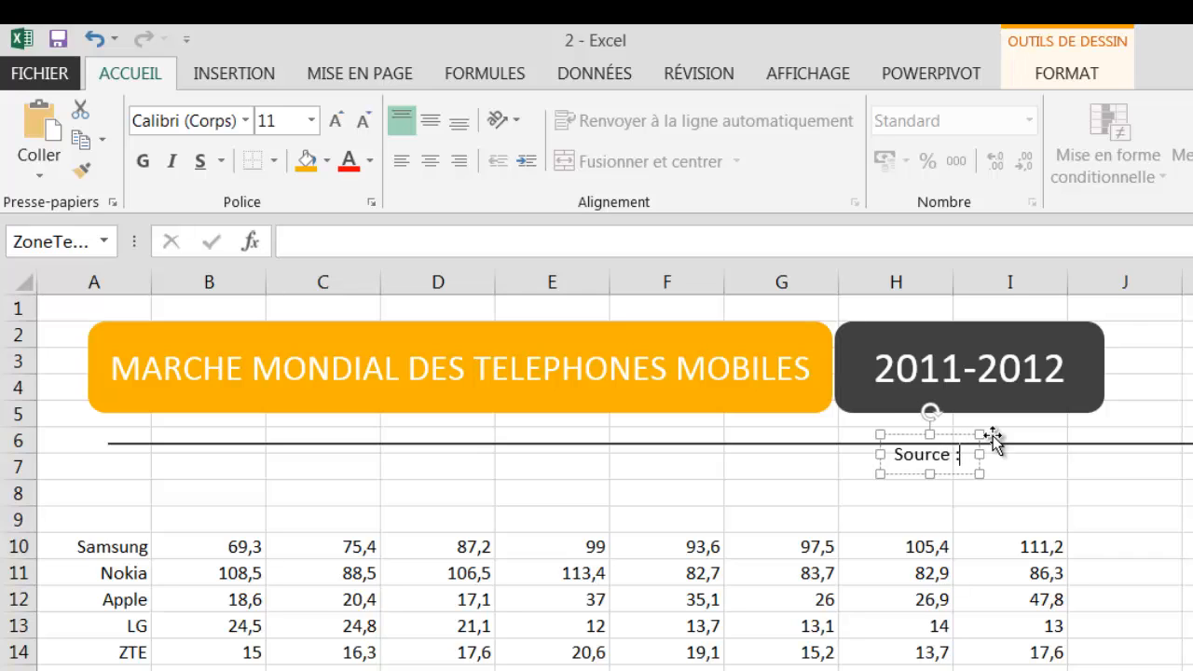
pyautogui.write('www')
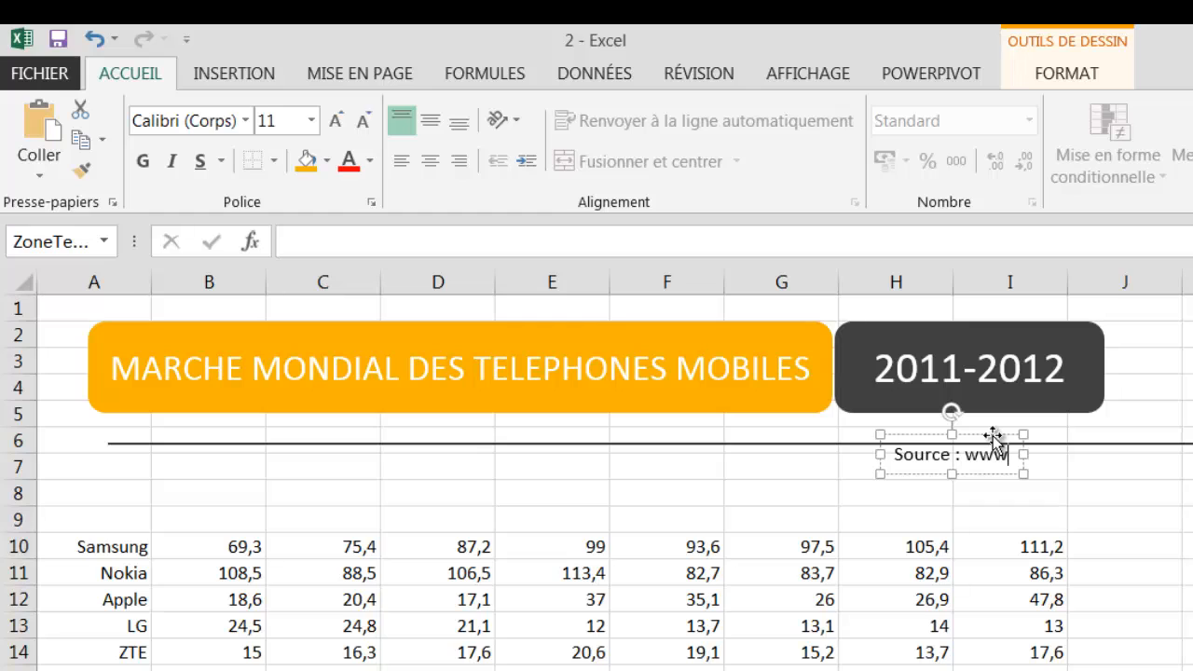
pyautogui.write('.idc')
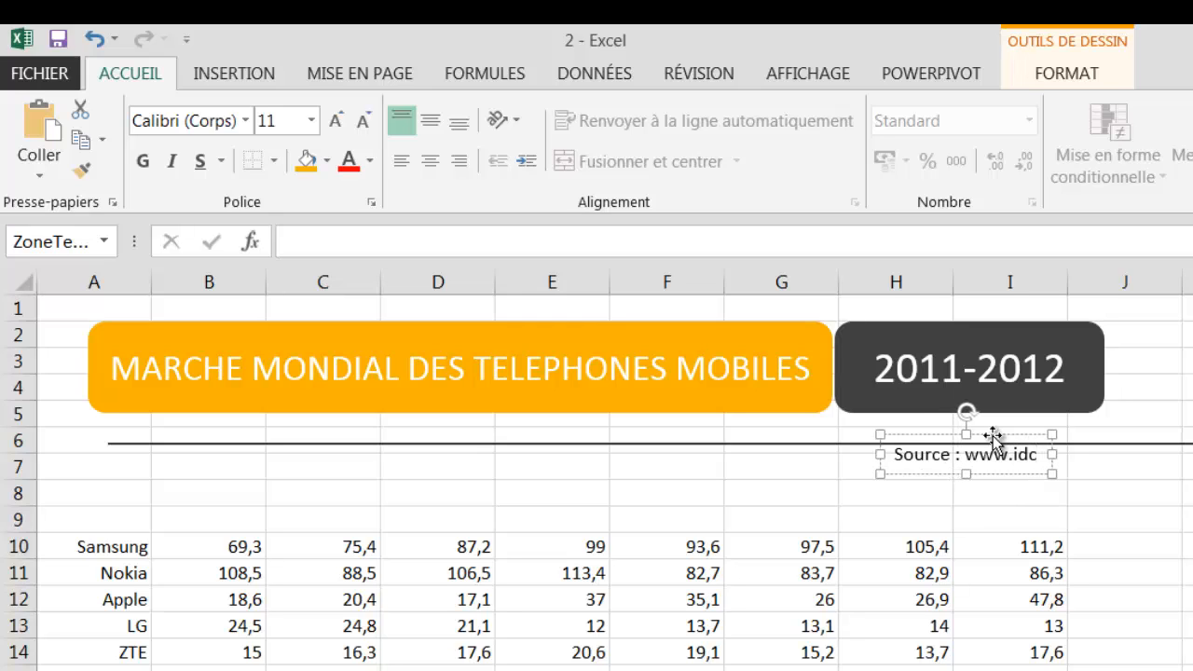
pyautogui.write('.com')
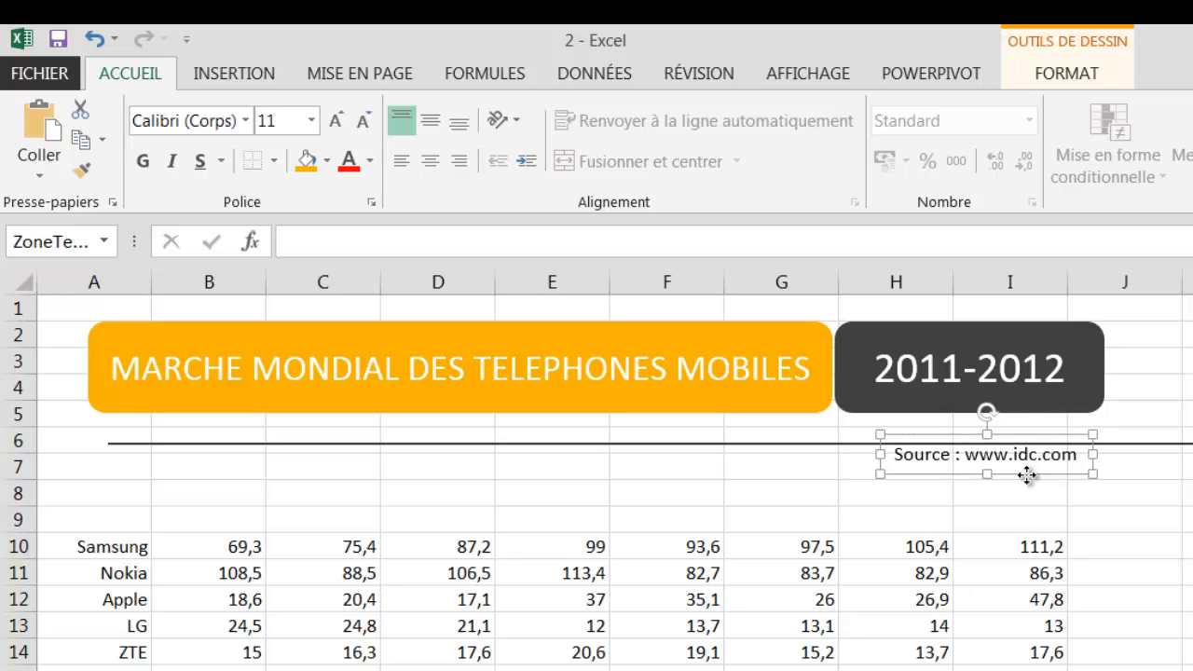
pyautogui.moveTo(1025, 474); pyautogui.dragTo(1013, 447)
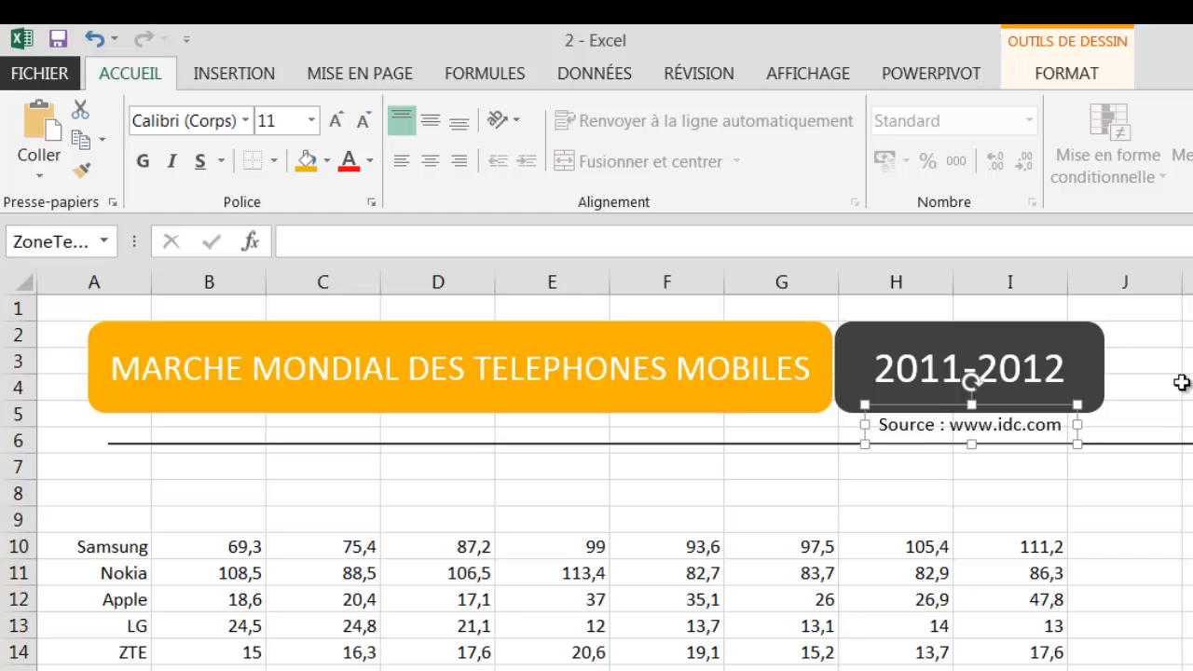
# Step: Search Bing images for "smartphone" and insert the picture of five overlapping phones from wikiculture.net
pyautogui.click(229, 84)
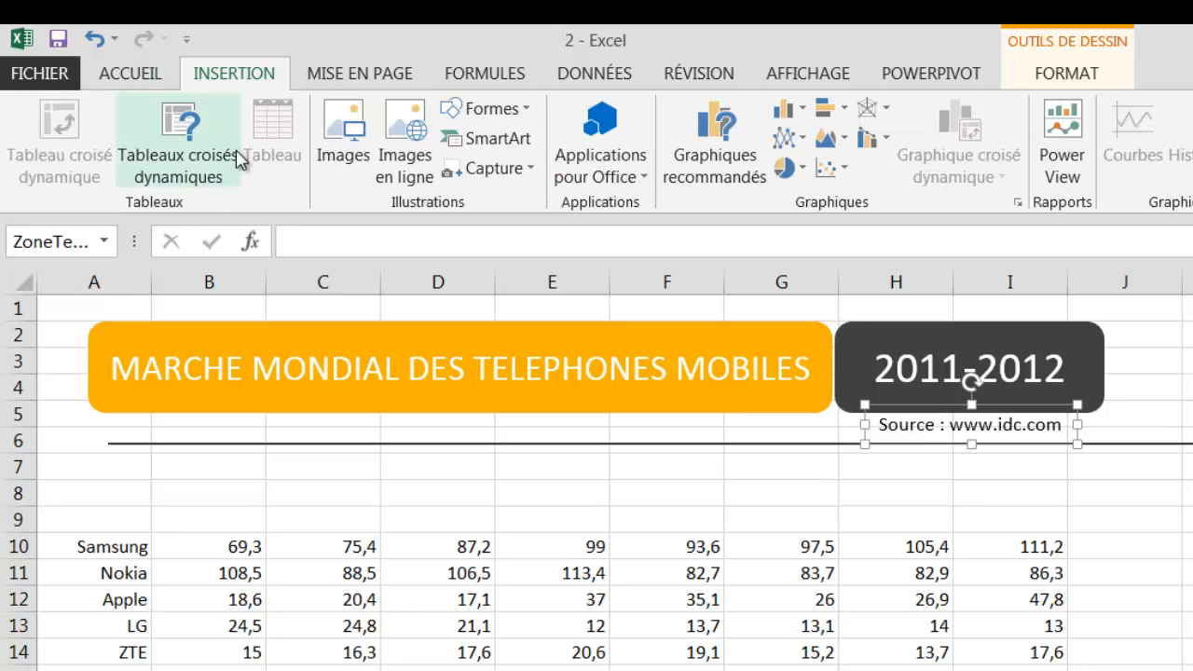
pyautogui.click(415, 166)
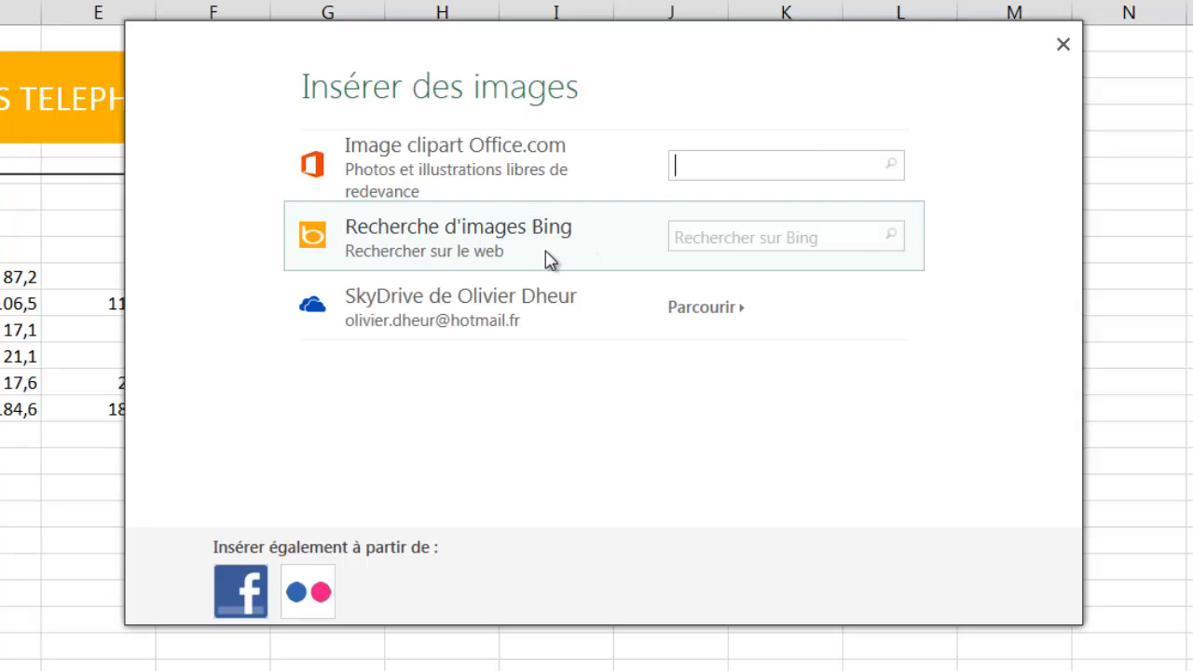
pyautogui.click(691, 235)
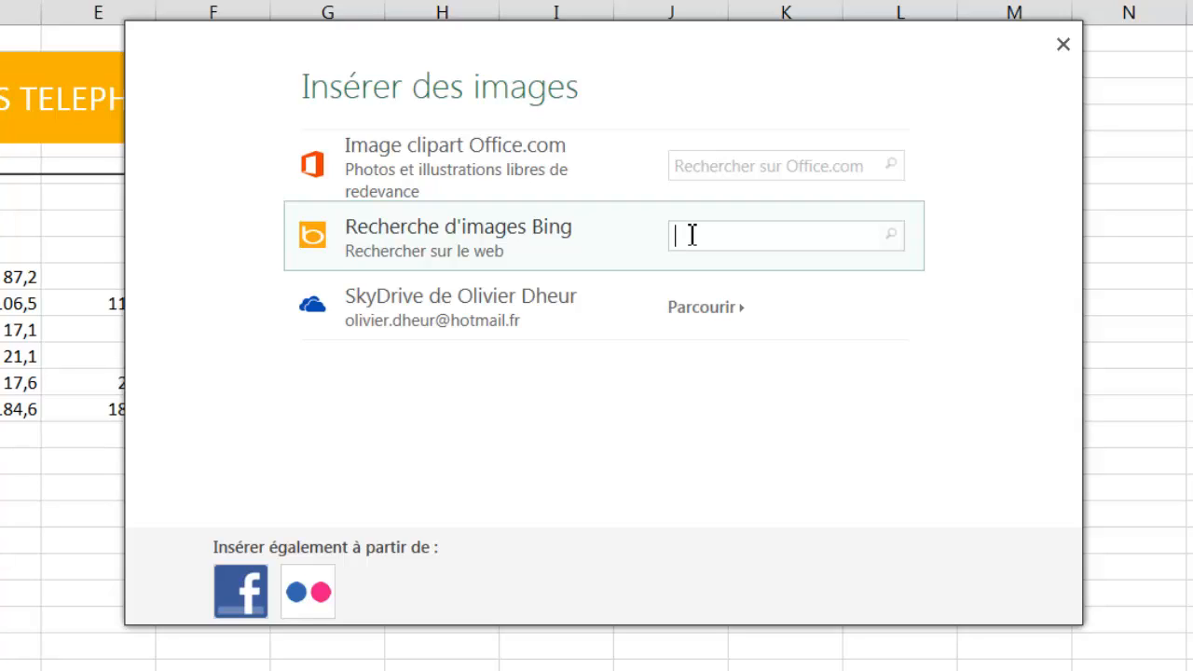
pyautogui.write('smartphone')
pyautogui.press('Return')
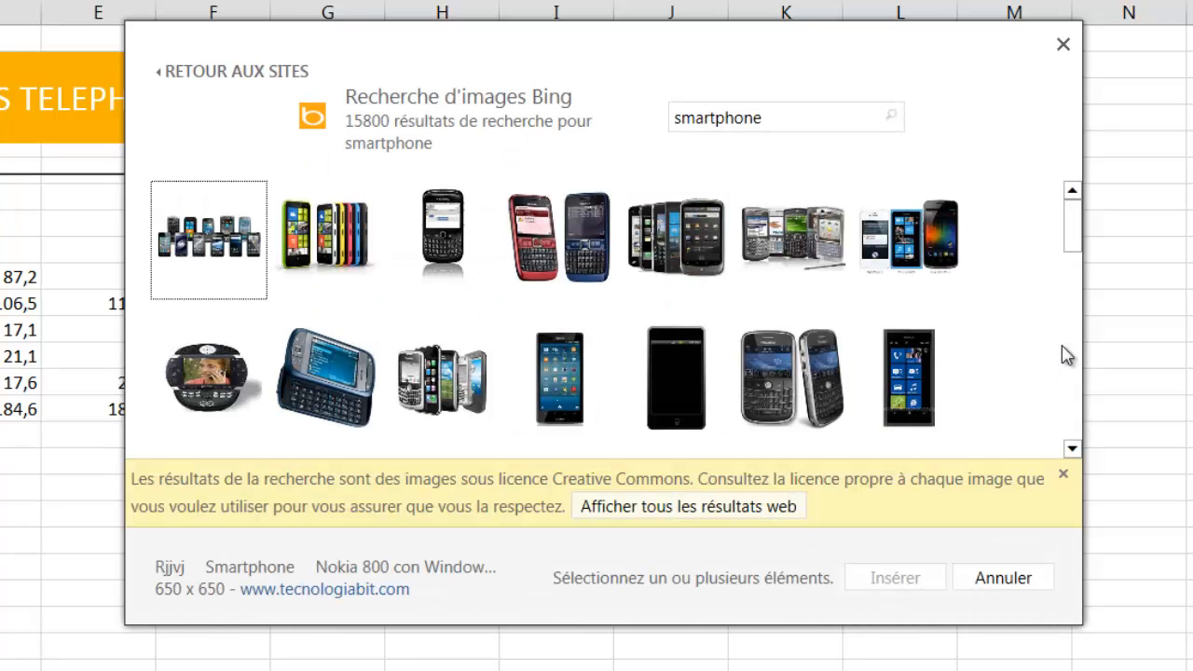
pyautogui.moveTo(1070, 232)
pyautogui.mouseDown()
pyautogui.moveTo(1076, 259)
pyautogui.moveTo(1077, 233)
pyautogui.mouseUp()
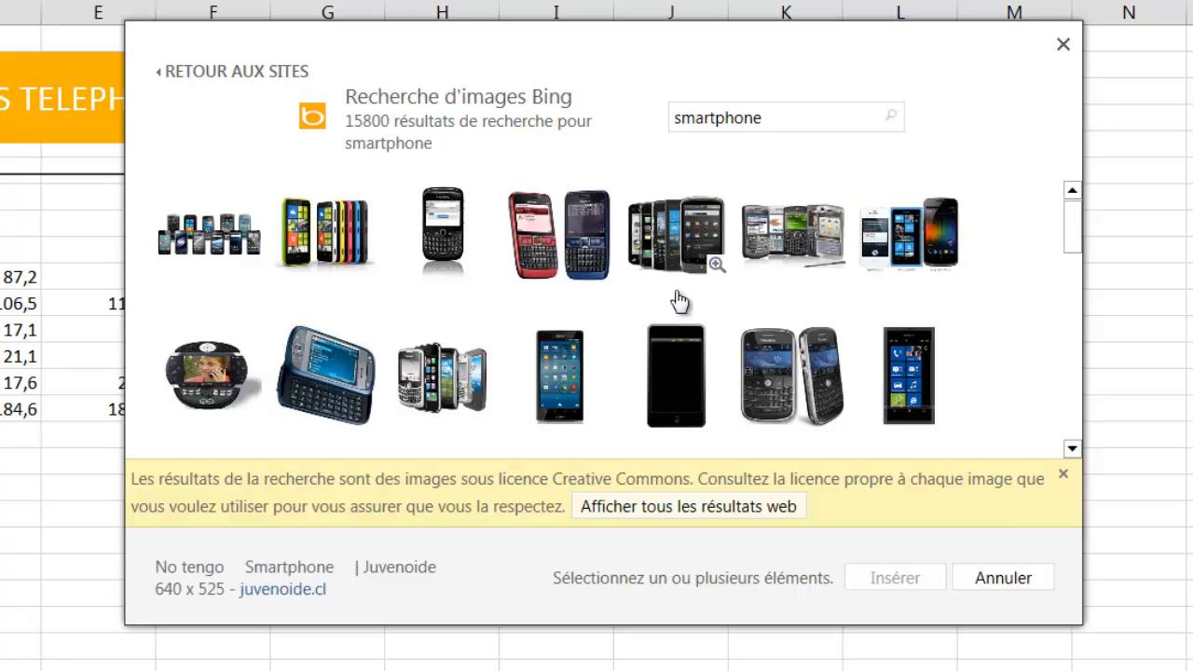
pyautogui.click(457, 382)
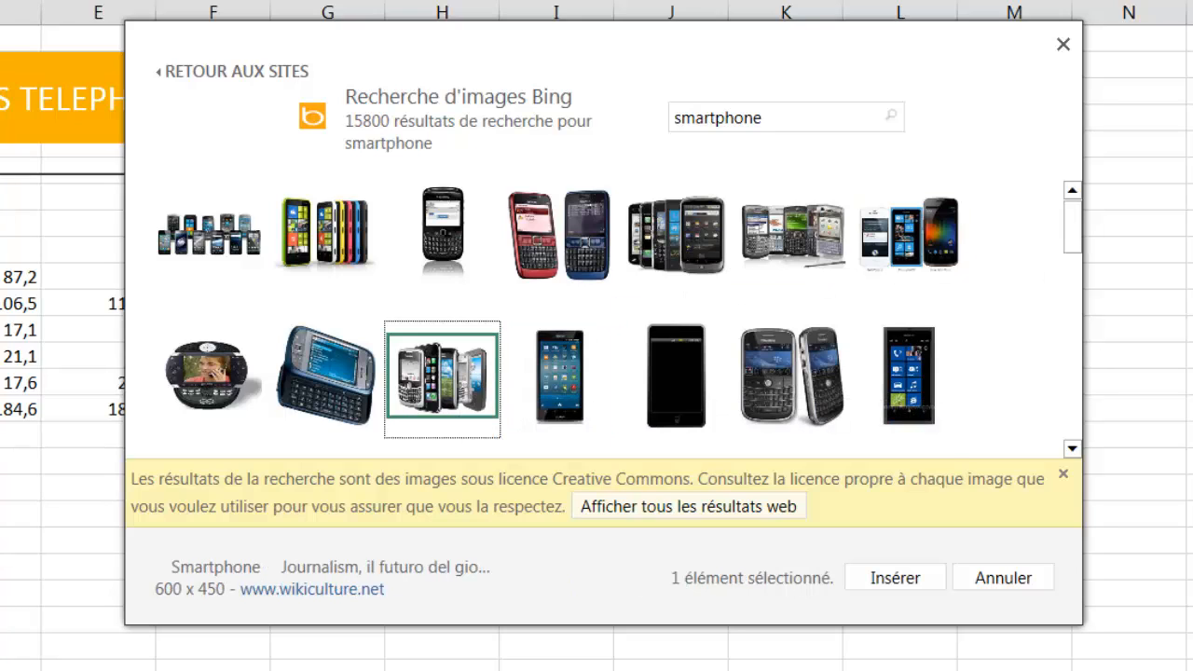
pyautogui.click(890, 585)
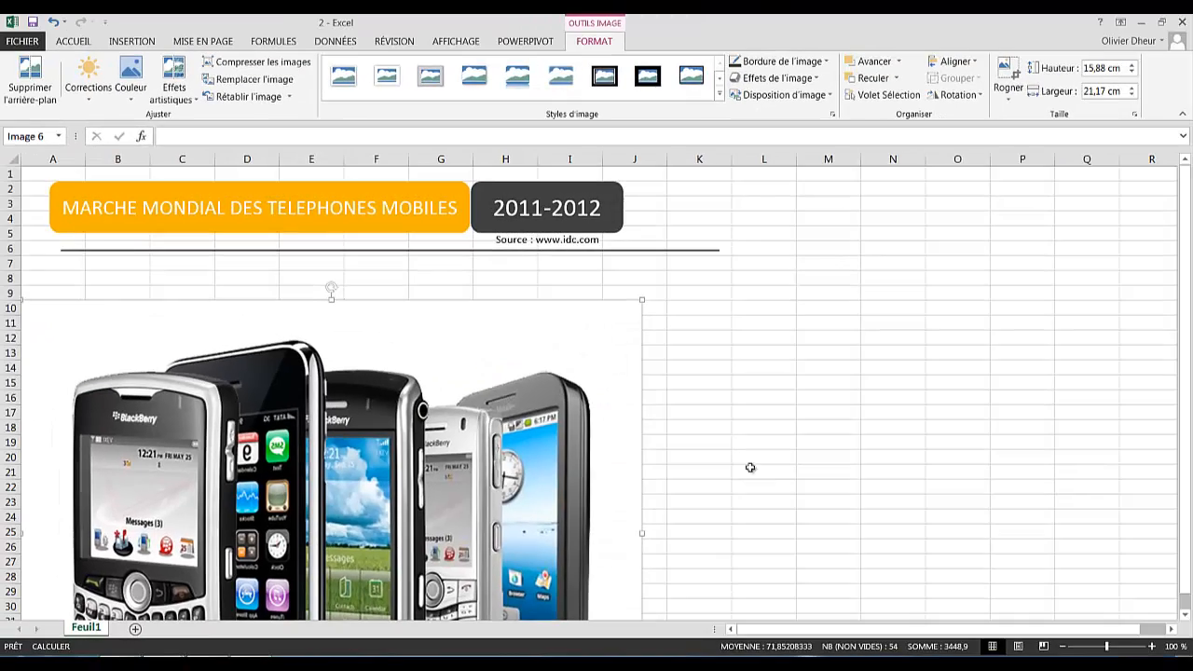
# Step: Move the inserted phone picture up so it starts at column D, just below the banners
pyautogui.moveTo(294, 471); pyautogui.dragTo(495, 408)
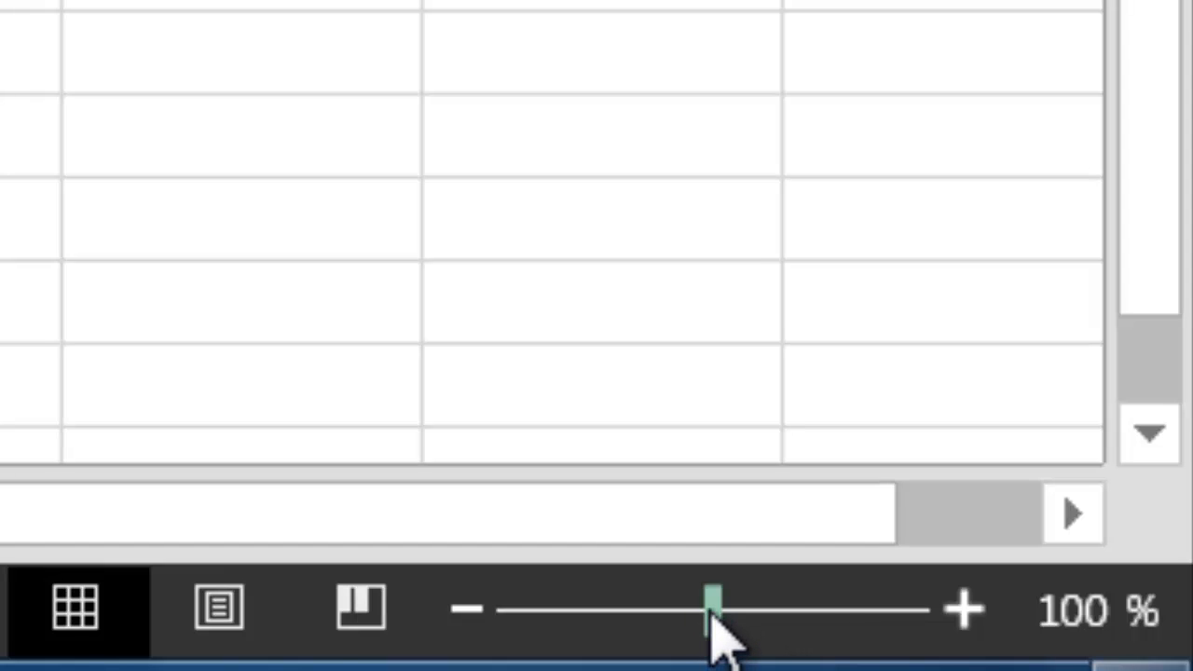
pyautogui.moveTo(712, 615); pyautogui.dragTo(640, 617)
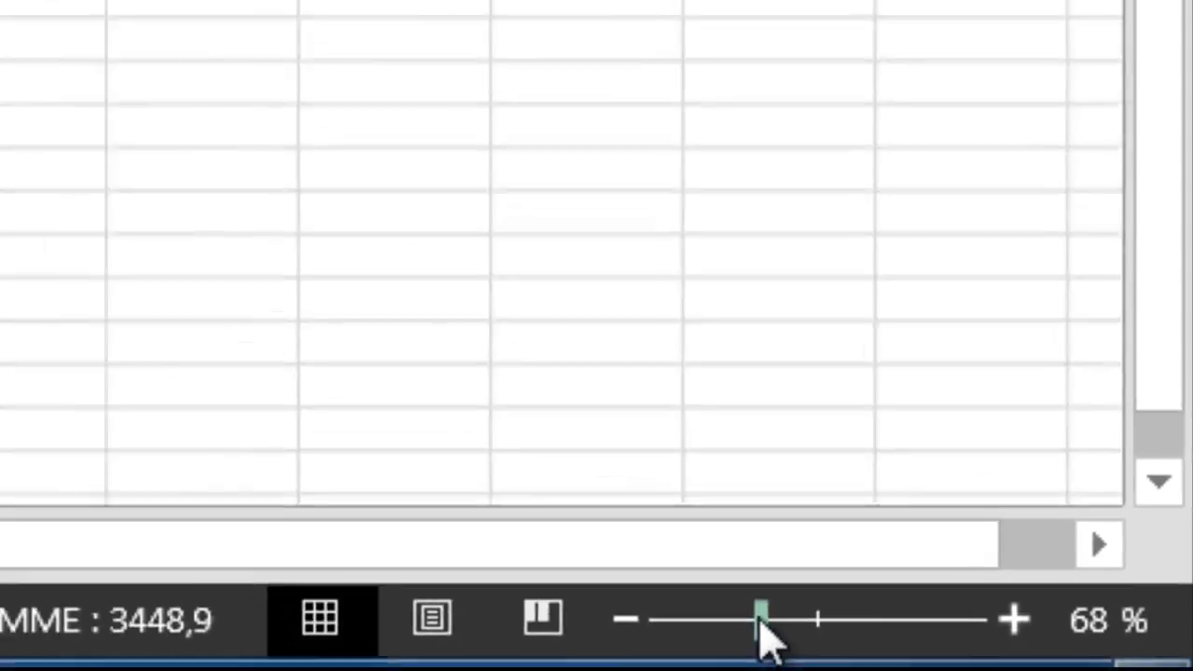
pyautogui.moveTo(762, 634); pyautogui.dragTo(729, 626)
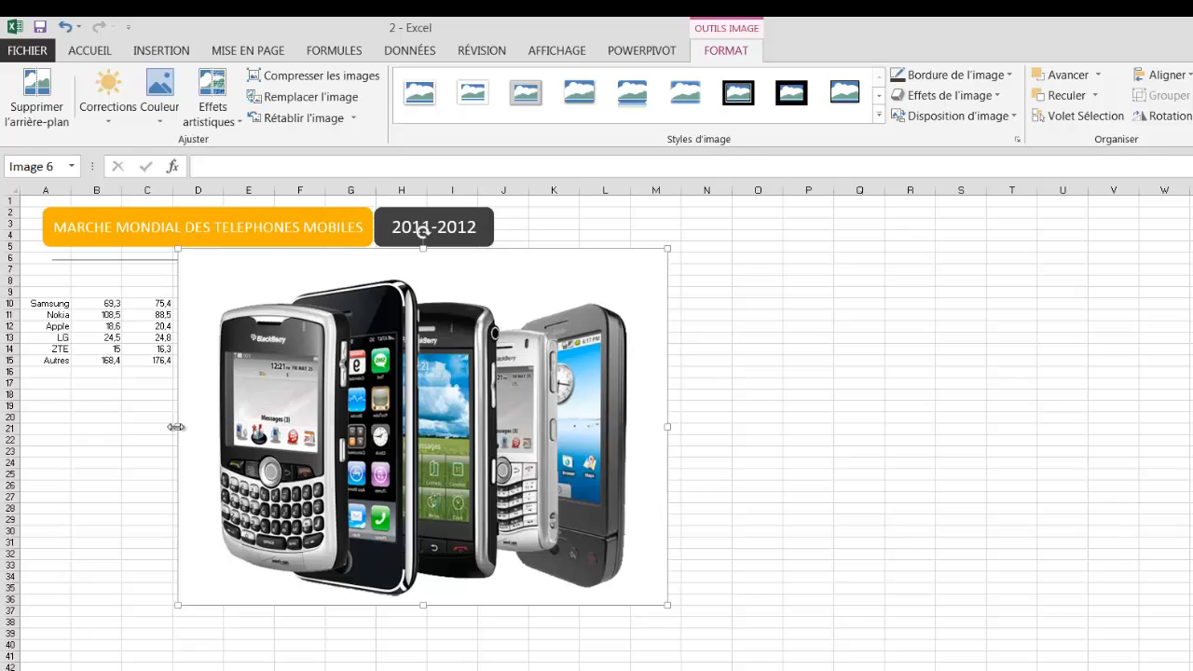
# Step: Try narrowing the phone picture and then reducing only its height, undoing each distorted resize
pyautogui.moveTo(176, 427); pyautogui.dragTo(466, 427)
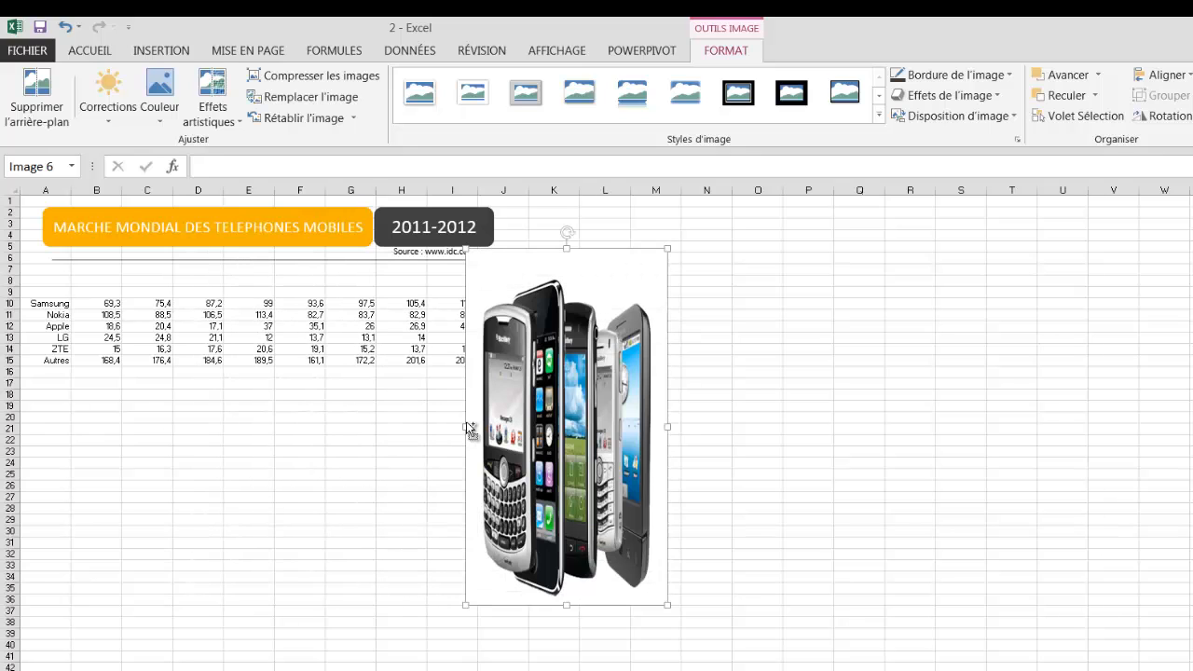
pyautogui.hotkey('ctrl', 'z')
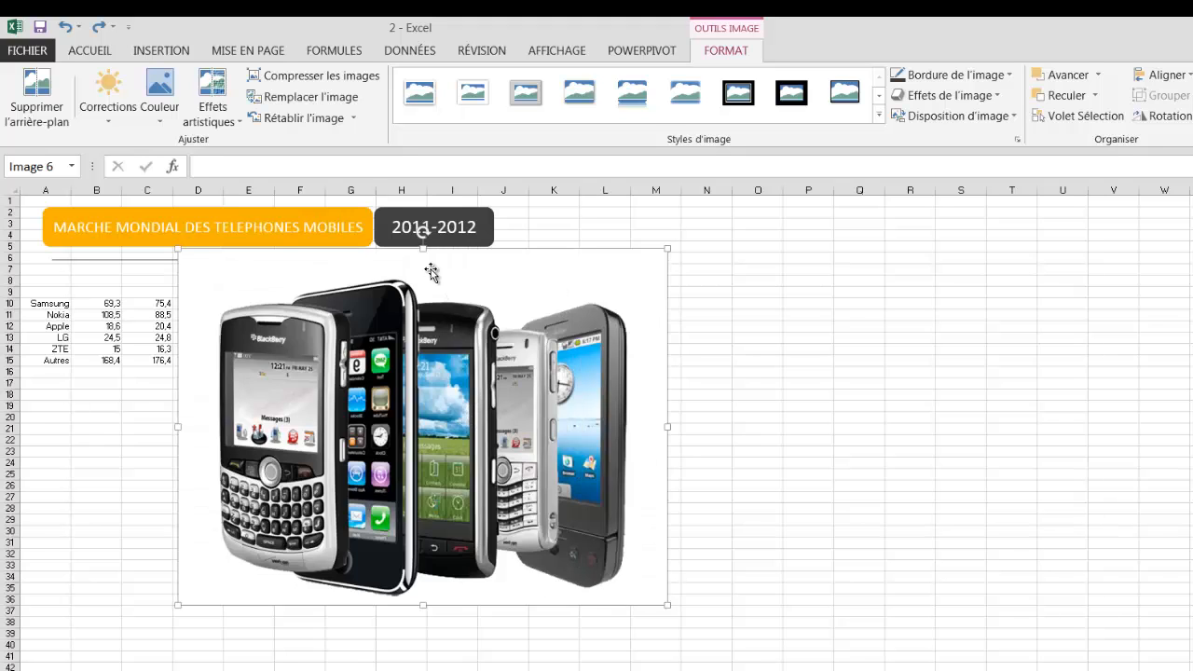
pyautogui.moveTo(424, 249); pyautogui.dragTo(415, 432)
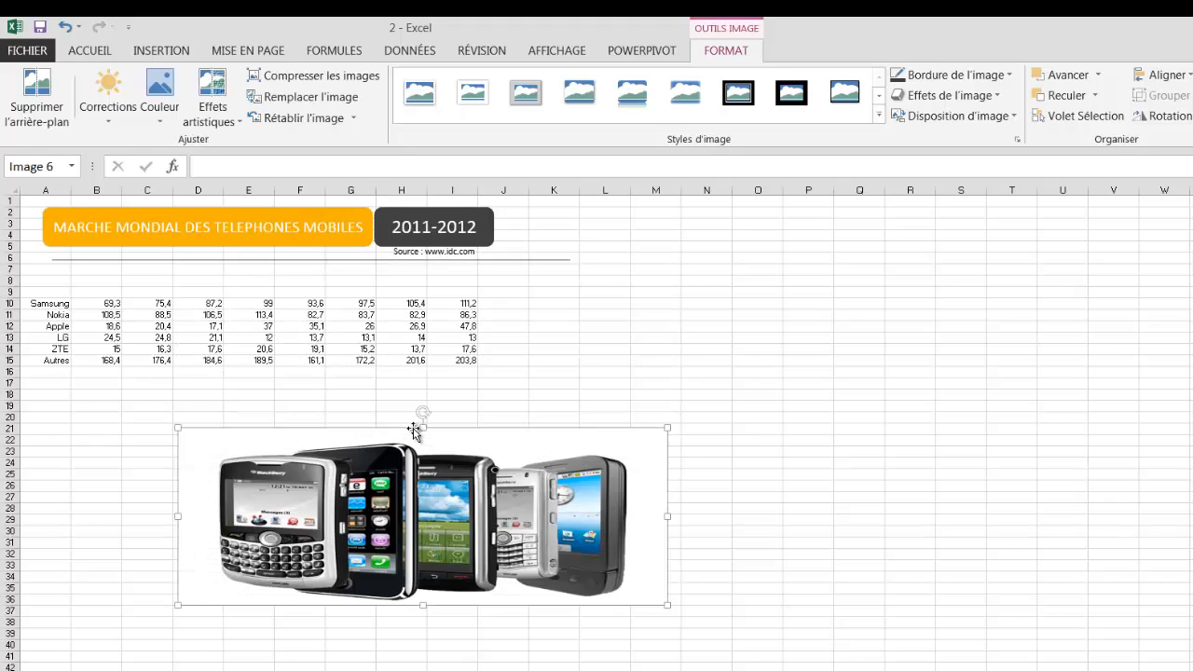
pyautogui.hotkey('ctrl', 'z')
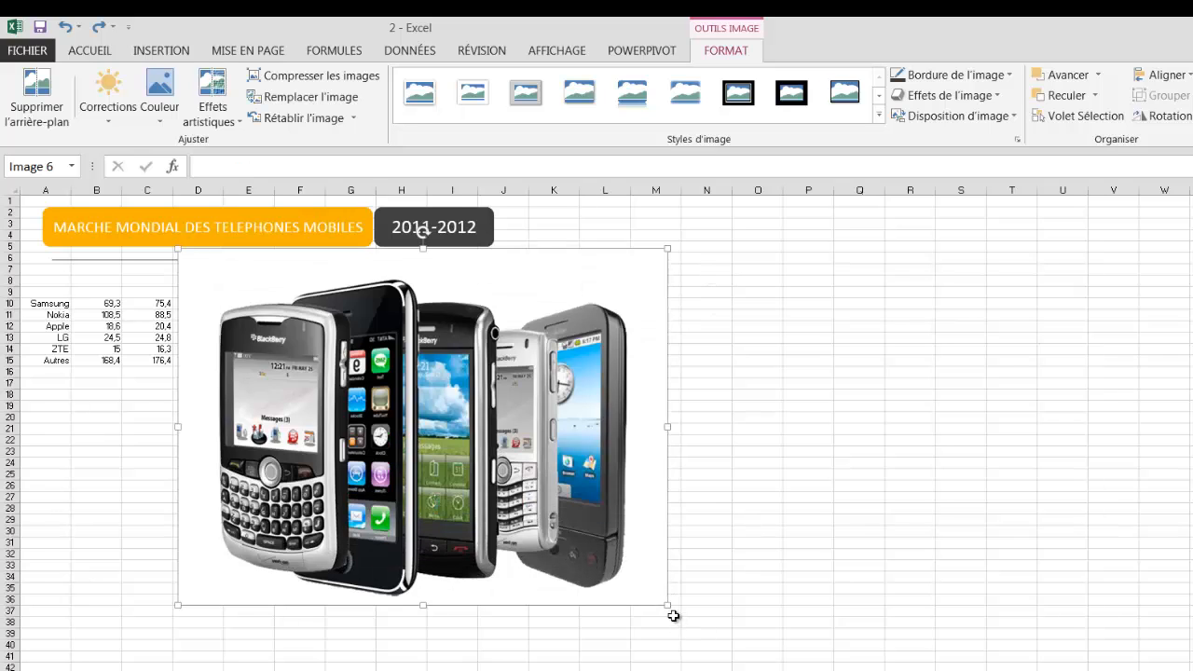
# Step: Scale the phone picture down proportionally to banner size and place it beside the 2011-2012 banner over columns J and K
pyautogui.moveTo(667, 605); pyautogui.dragTo(270, 314)
pyautogui.moveTo(211, 267); pyautogui.dragTo(510, 243)
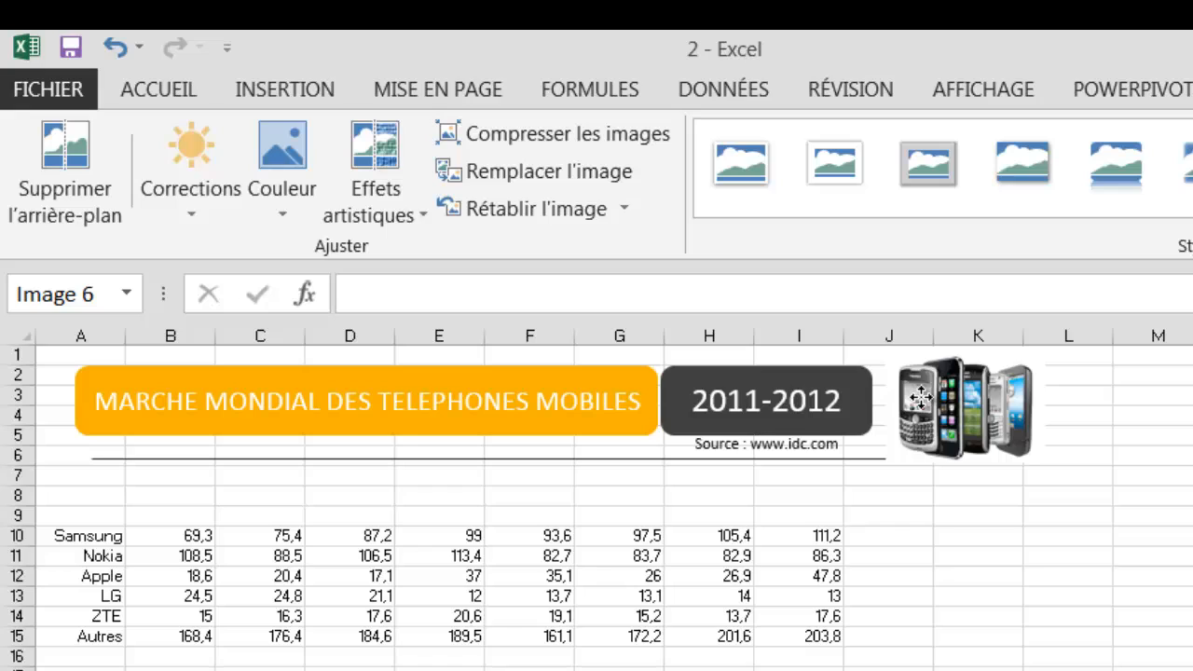
pyautogui.moveTo(921, 398); pyautogui.dragTo(918, 399)
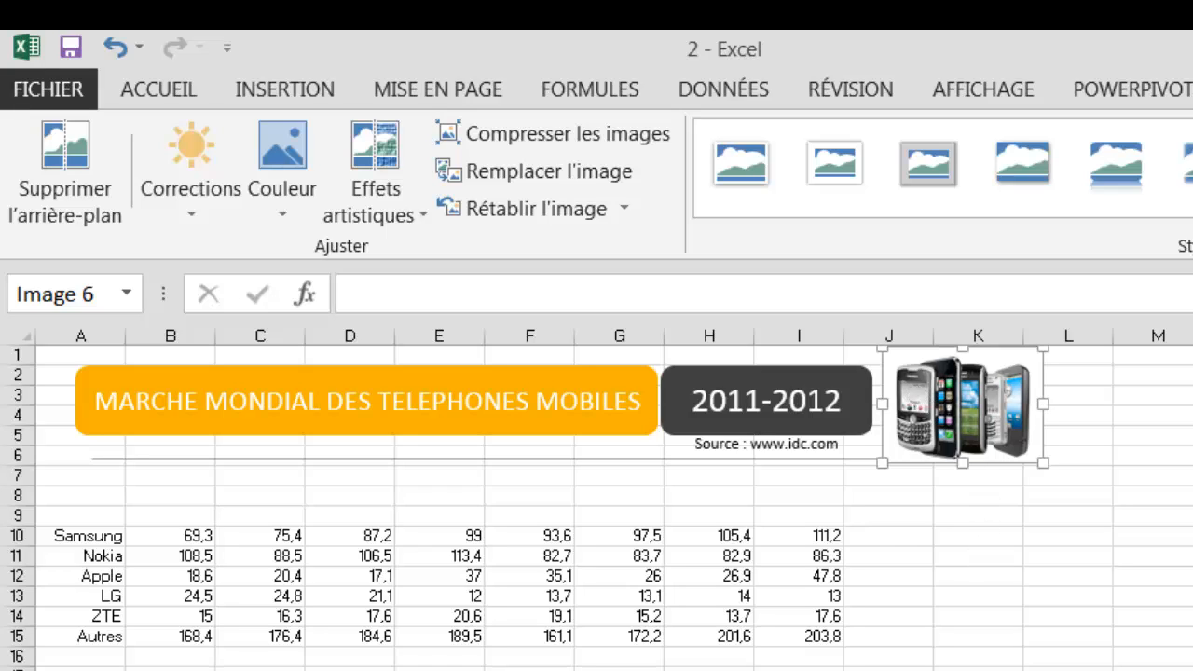
# Step: Shrink the phone picture slightly and reposition it in columns J and K so it sits just above the separator line
pyautogui.scroll(3, 613, 503)
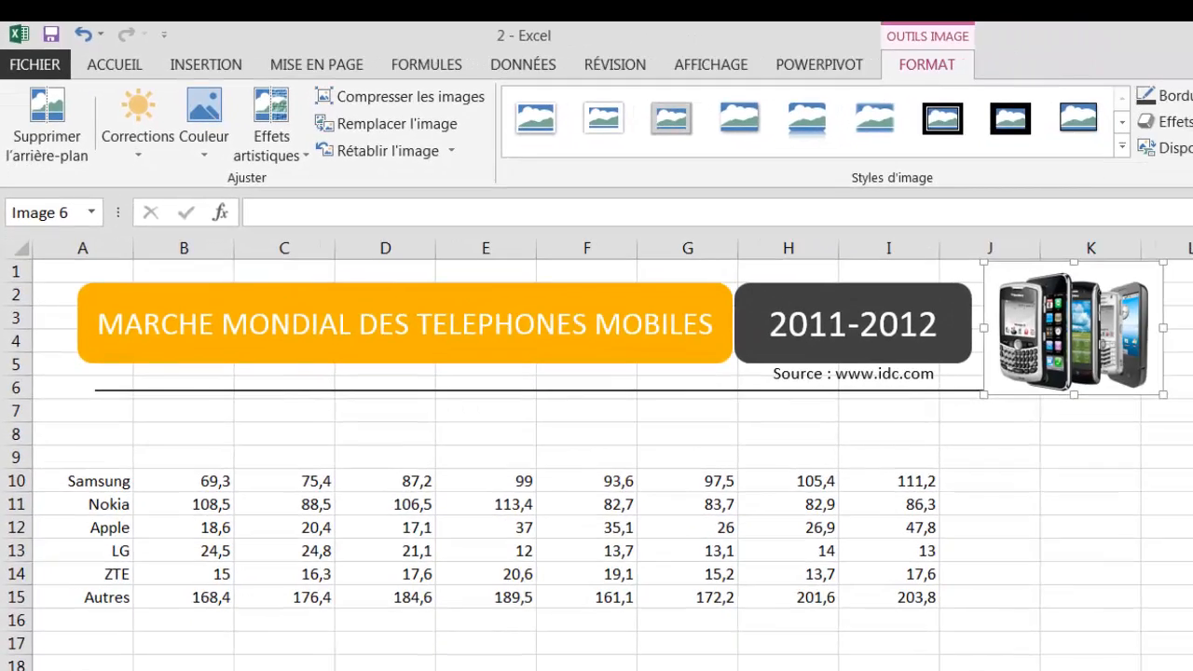
pyautogui.scroll(4, 613, 456)
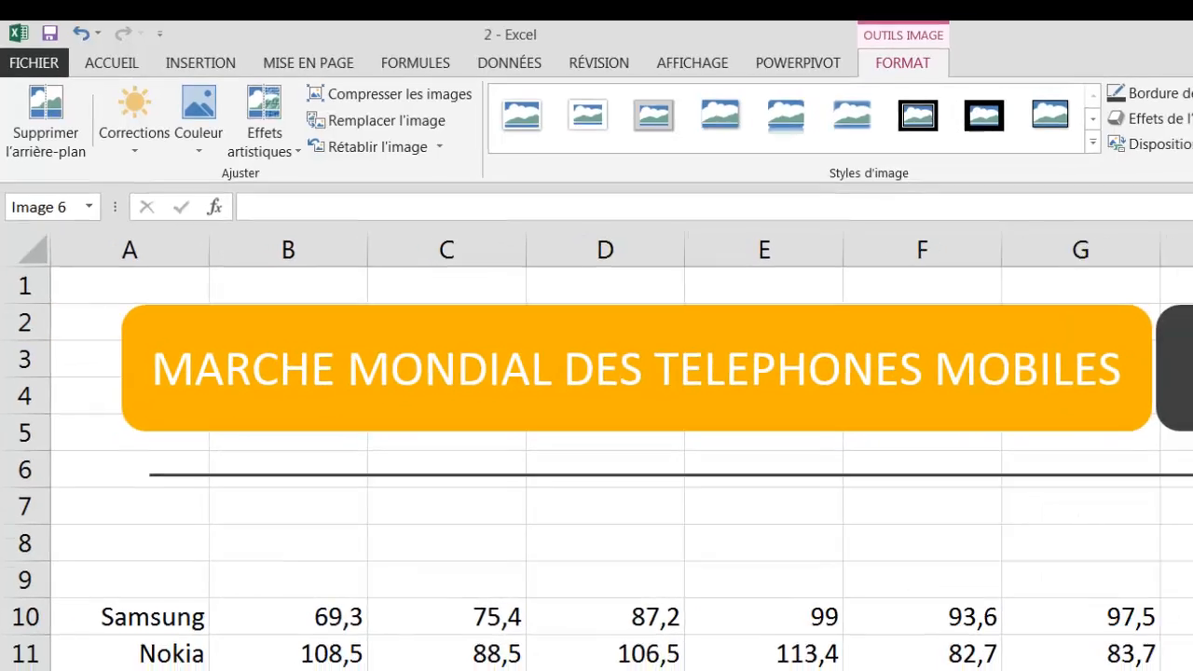
pyautogui.scroll(-3, 615, 457)
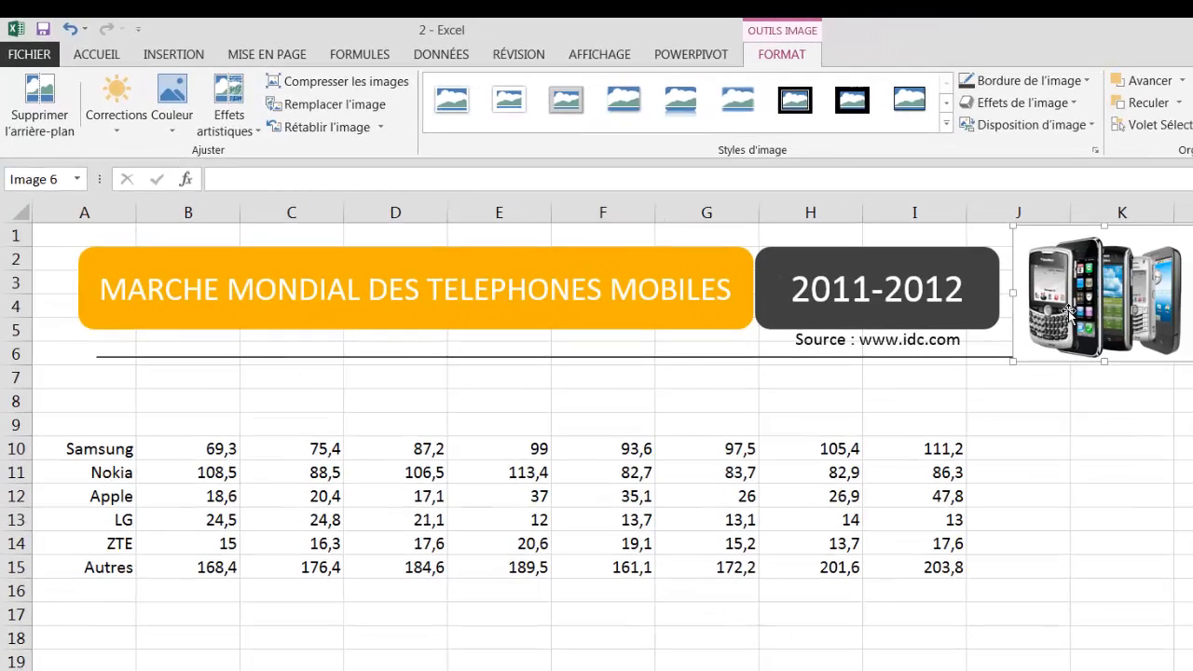
pyautogui.moveTo(1013, 364); pyautogui.dragTo(1028, 350)
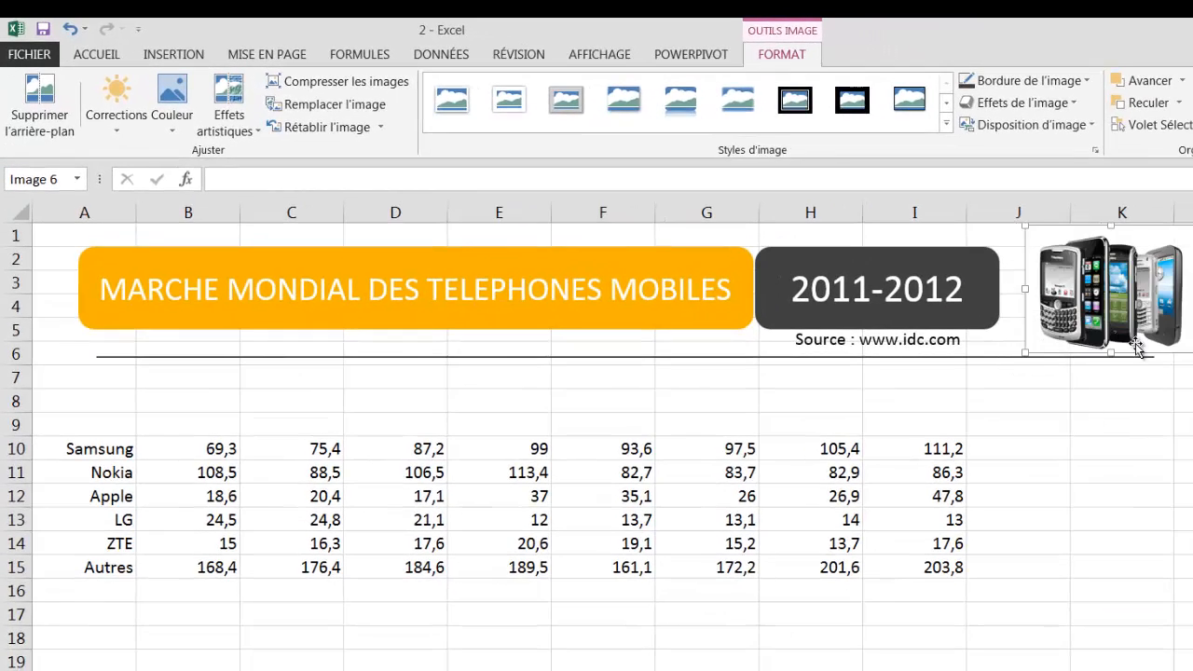
pyautogui.moveTo(1136, 314); pyautogui.dragTo(1114, 307)
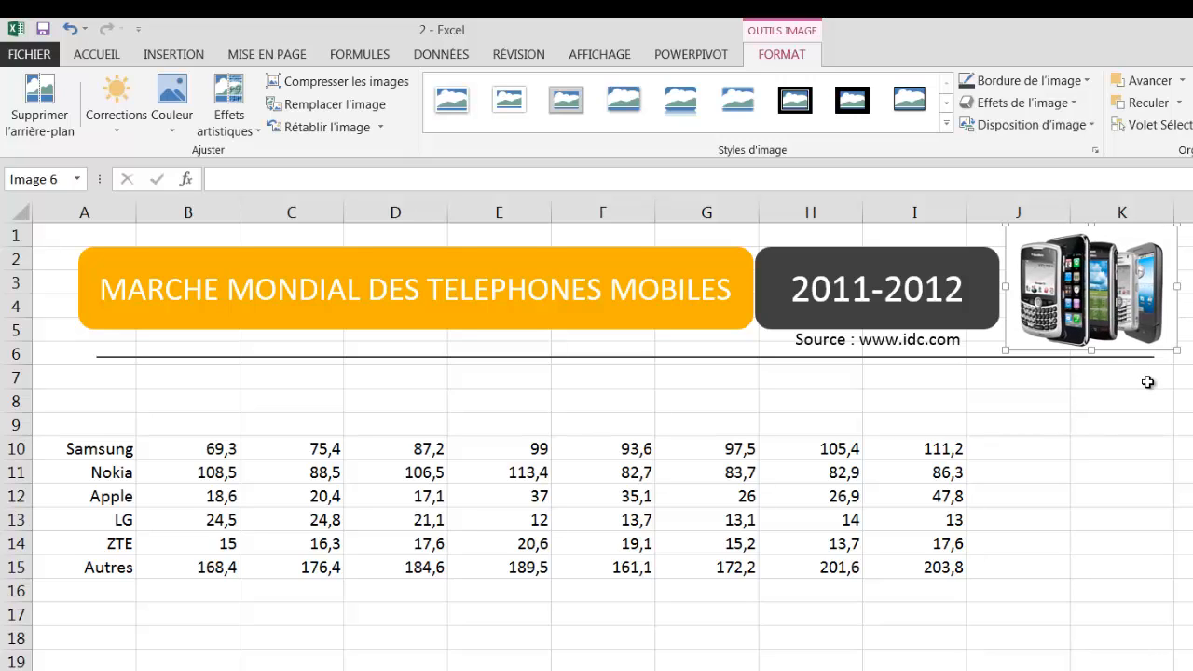